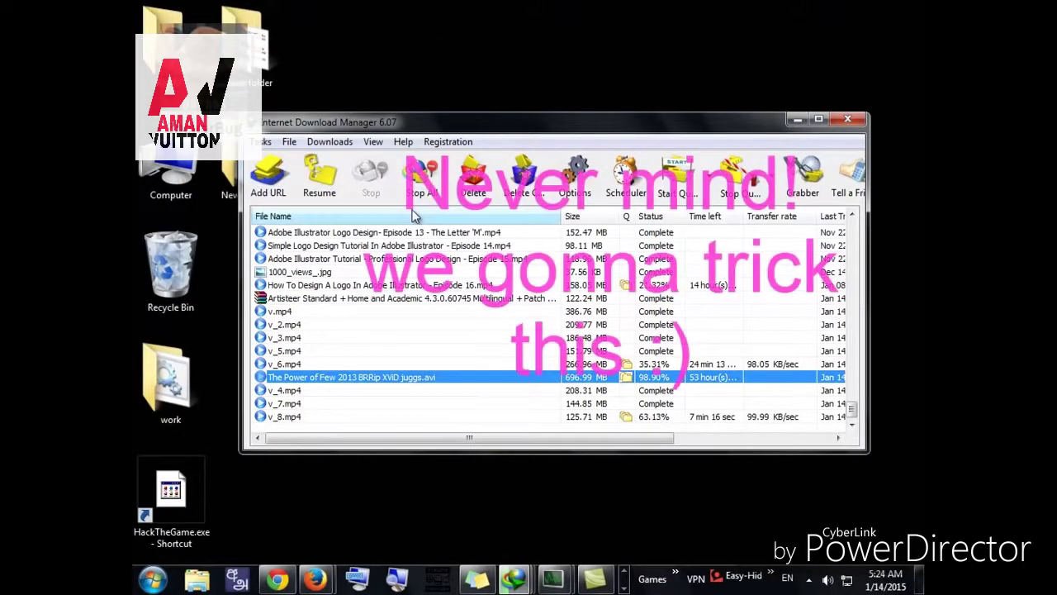
Copy the temporary directory path from Internet Download Manager's save location options.
click(329, 141)
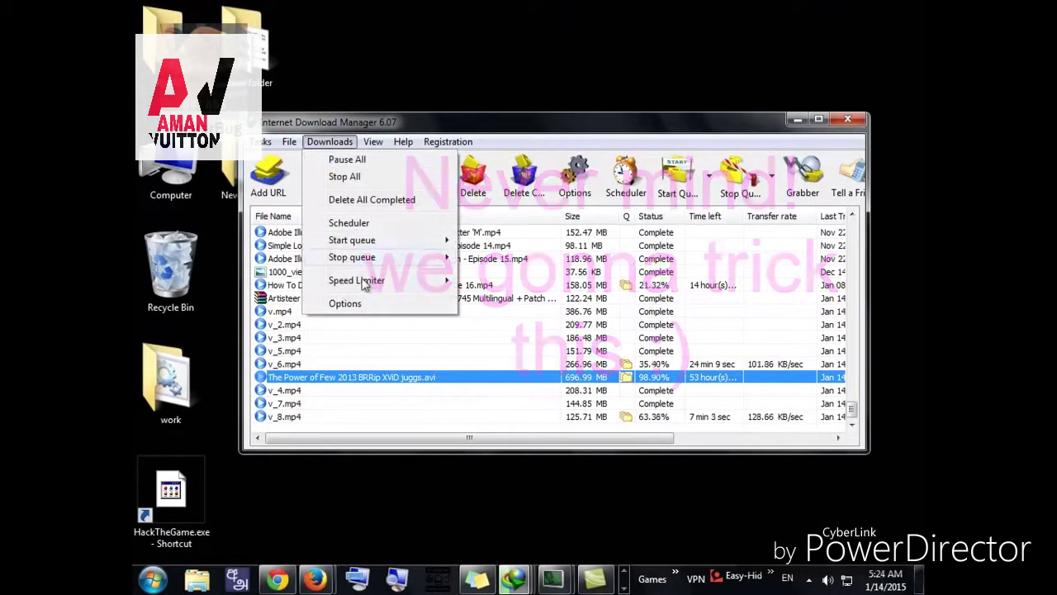
click(345, 302)
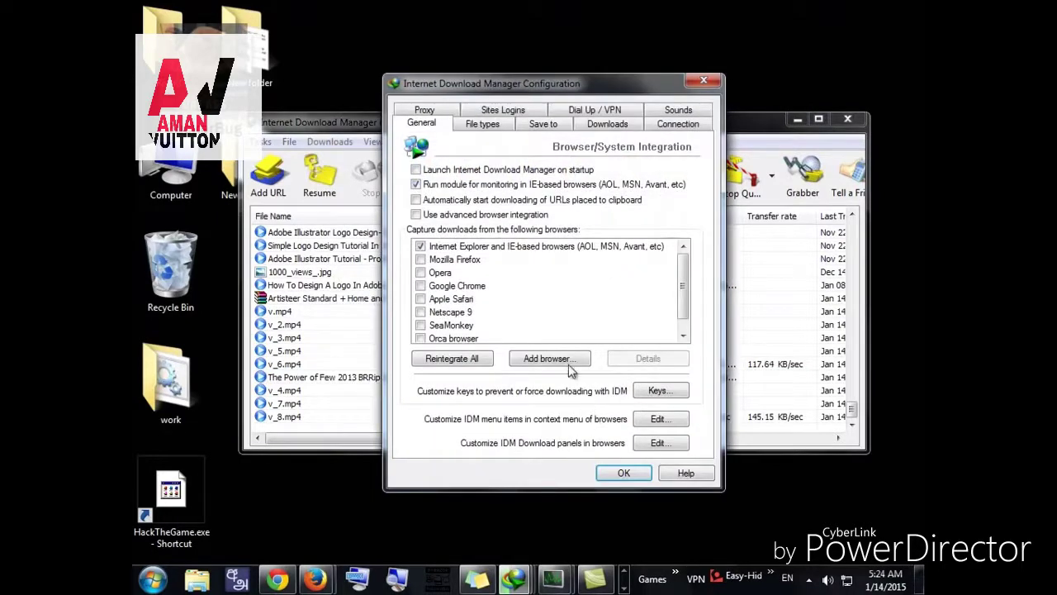
click(543, 126)
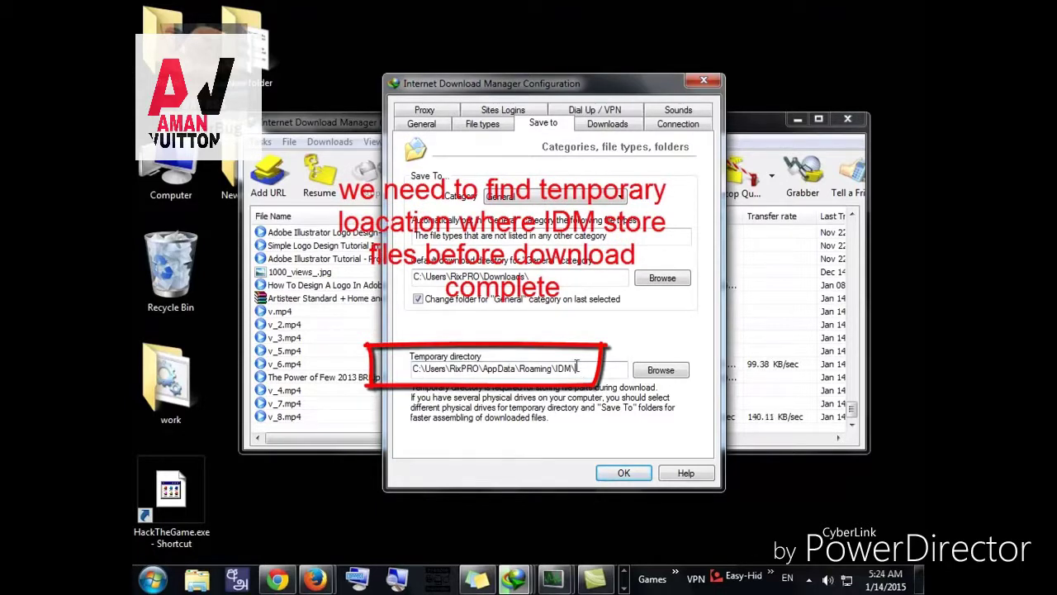
drag(576, 366, 367, 364)
right_click(477, 373)
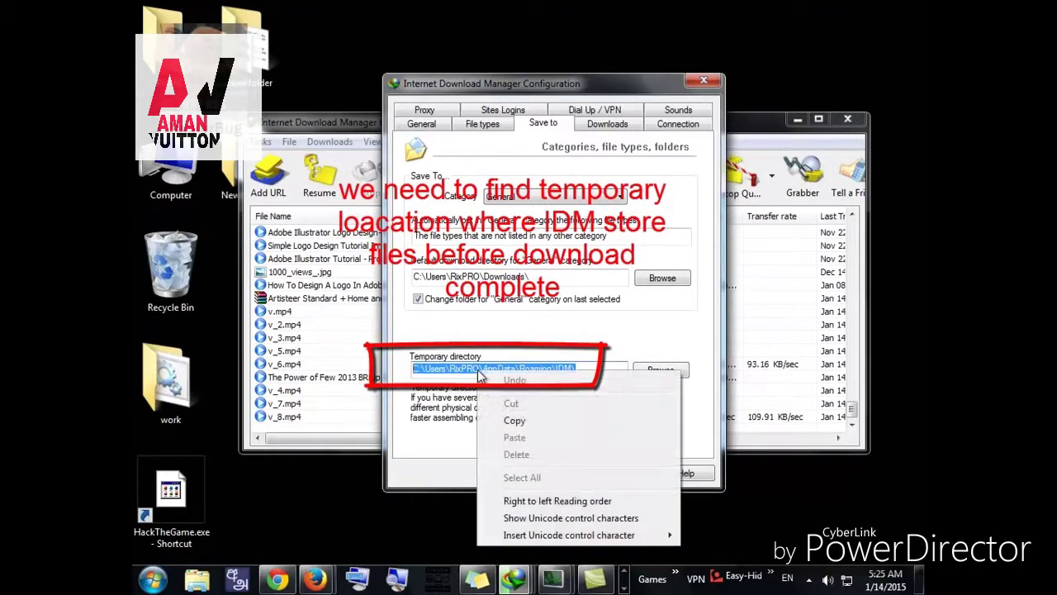
click(514, 419)
click(643, 472)
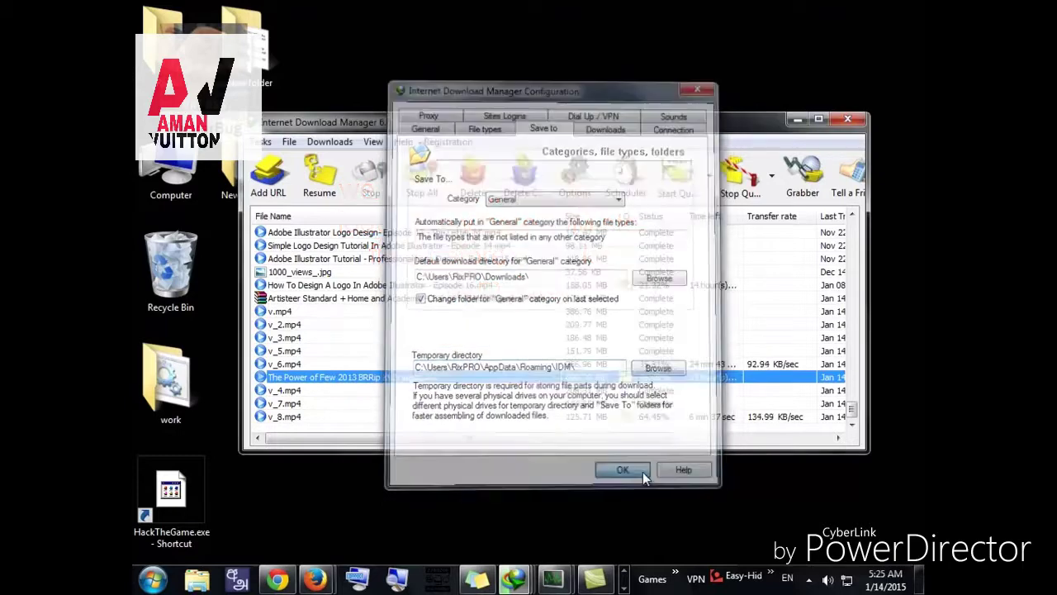
Minimize the download manager, open Computer in Windows Explorer and go to the copied IDM temporary directory path.
click(797, 119)
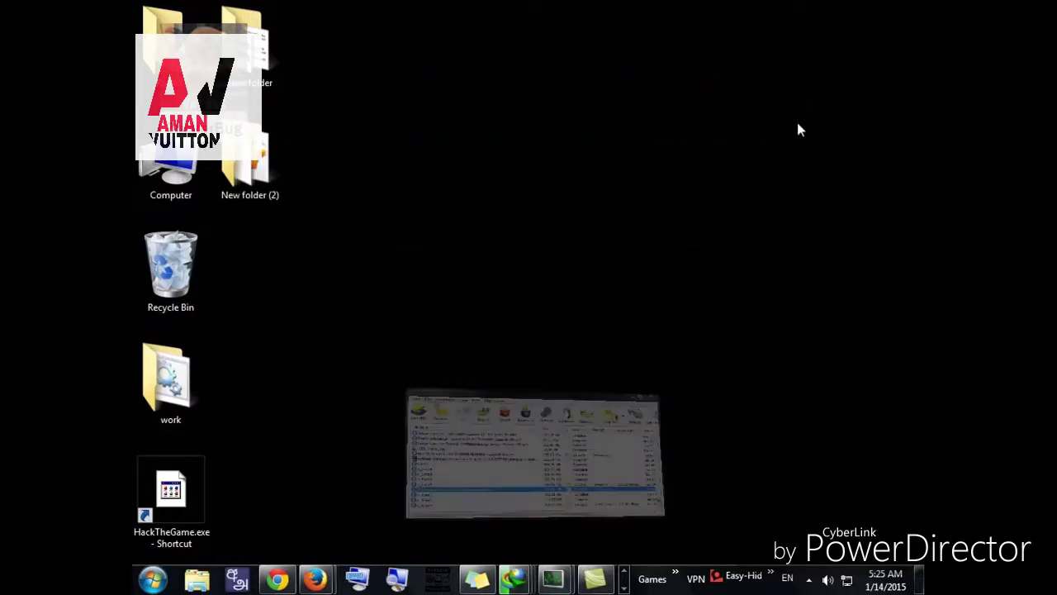
double_click(179, 185)
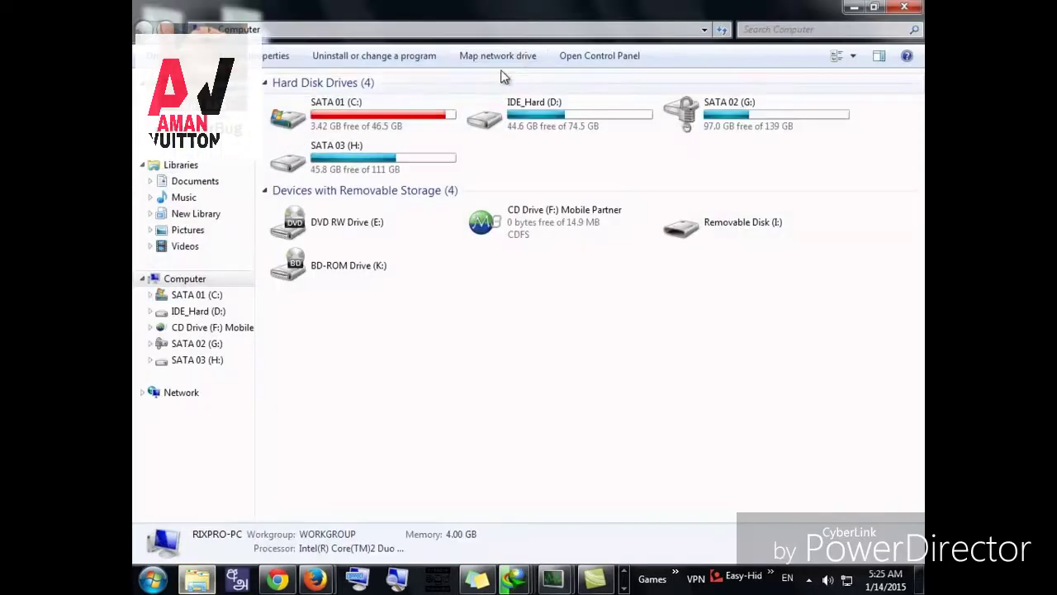
click(540, 28)
right_click(541, 28)
click(580, 92)
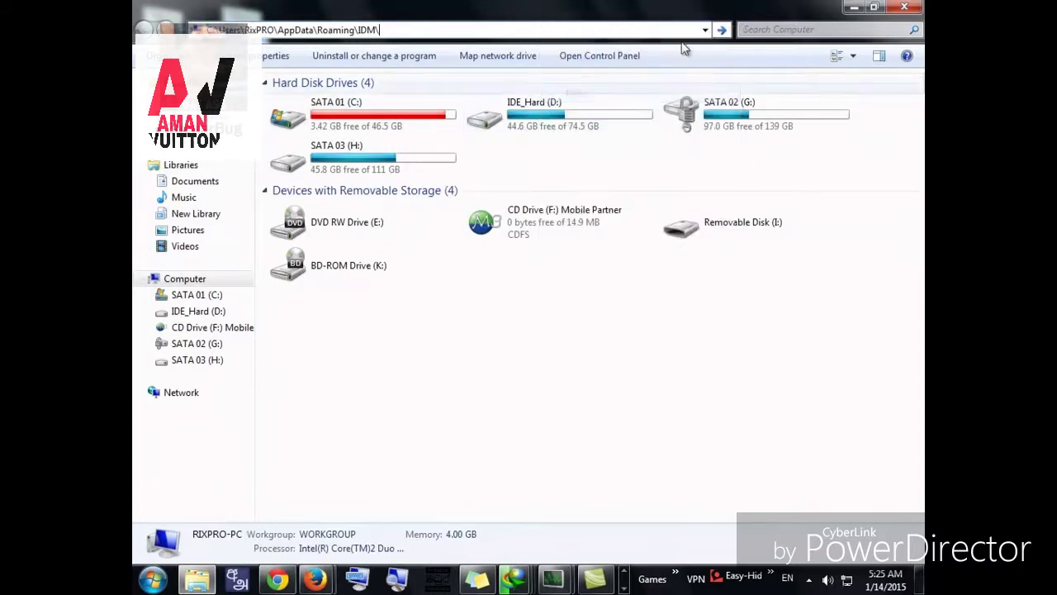
click(722, 30)
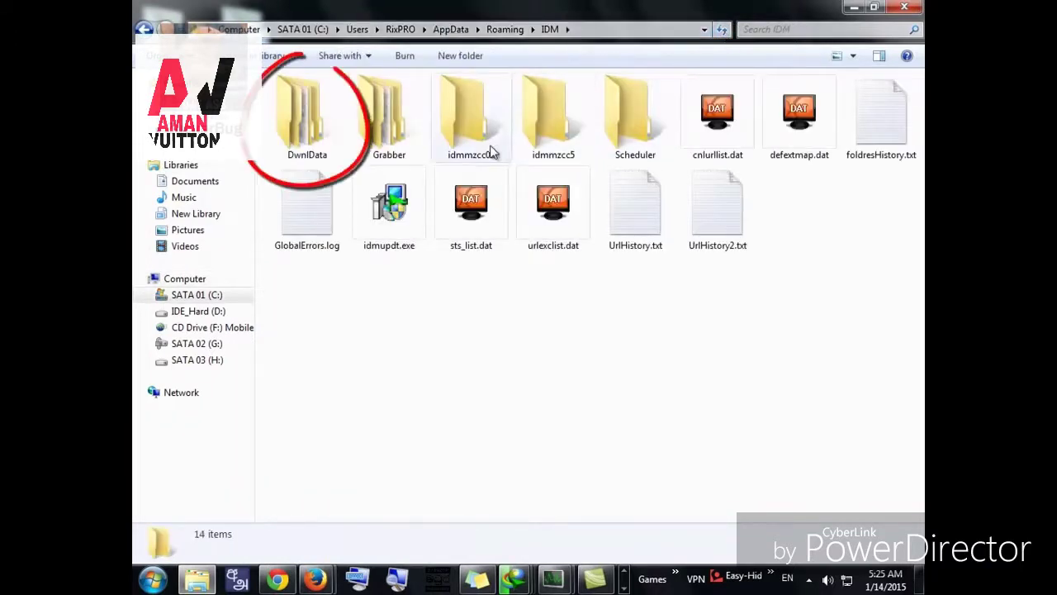
Open the movie's download folder The-20Power-20of-20Few-202013-_617 inside the user folder of DwnlData.
double_click(328, 141)
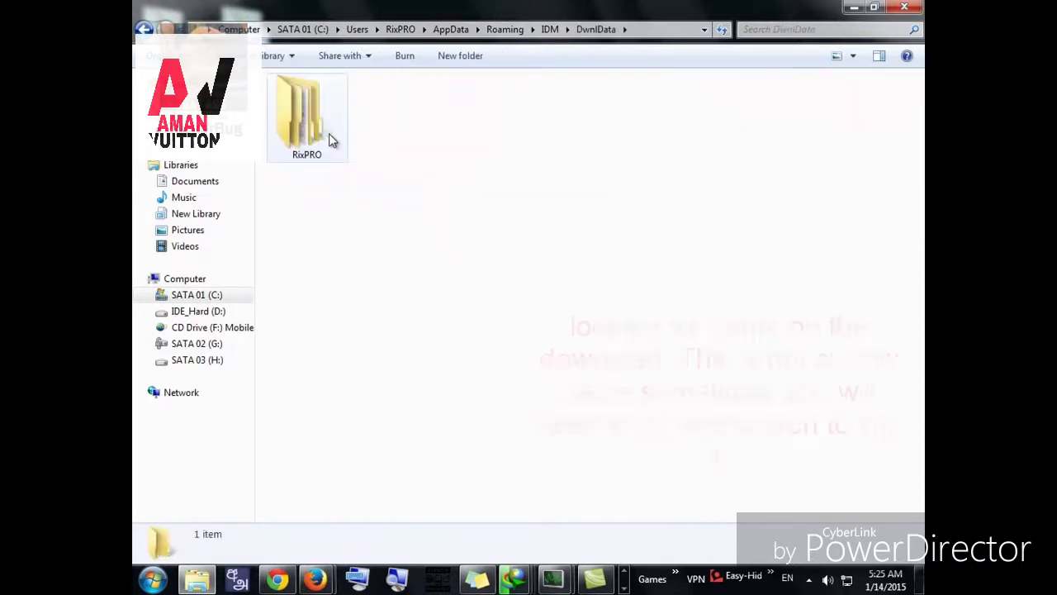
double_click(329, 141)
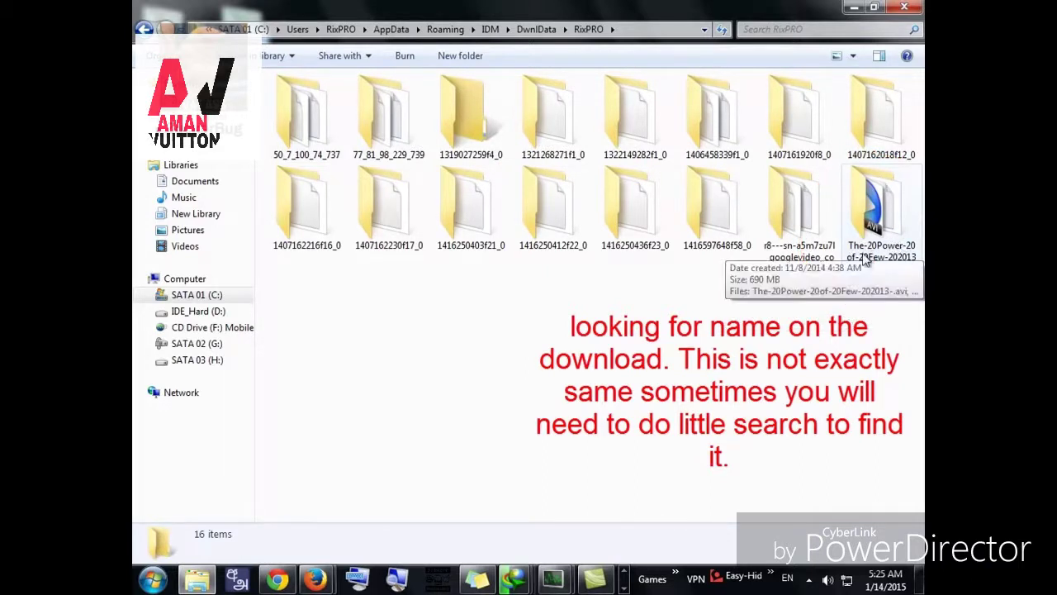
double_click(895, 261)
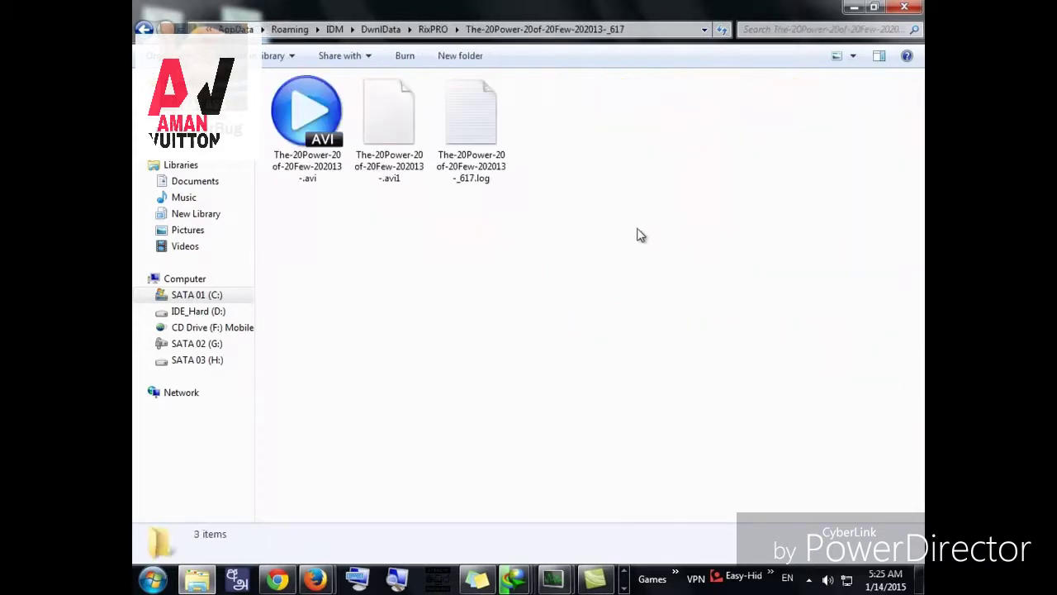
Check the details of the .avi and .avi1 download parts and delete the The-20Power-20of-20Few-202013-_617.log file.
click(411, 169)
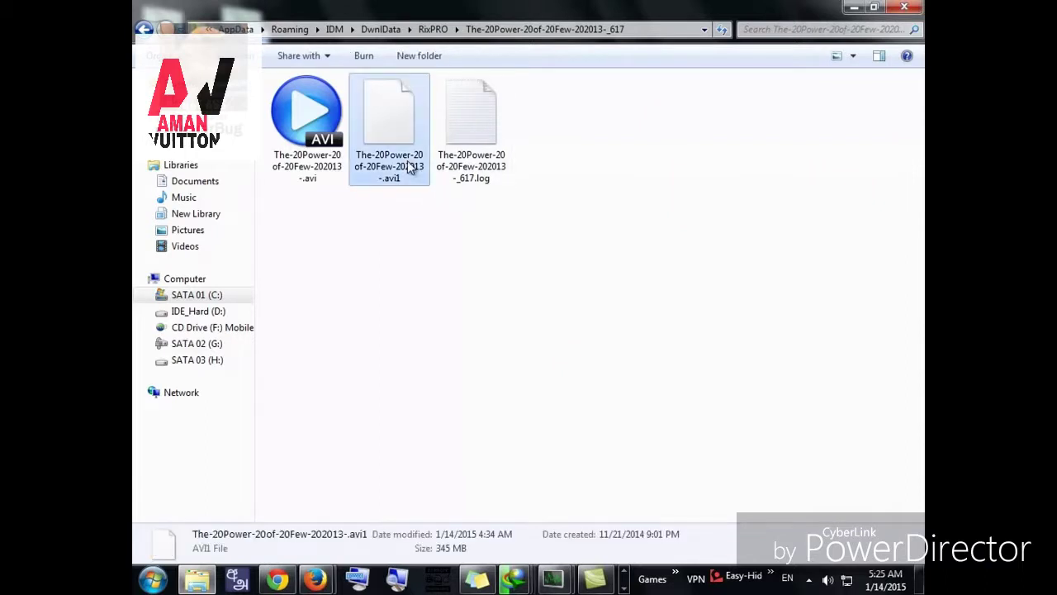
click(337, 164)
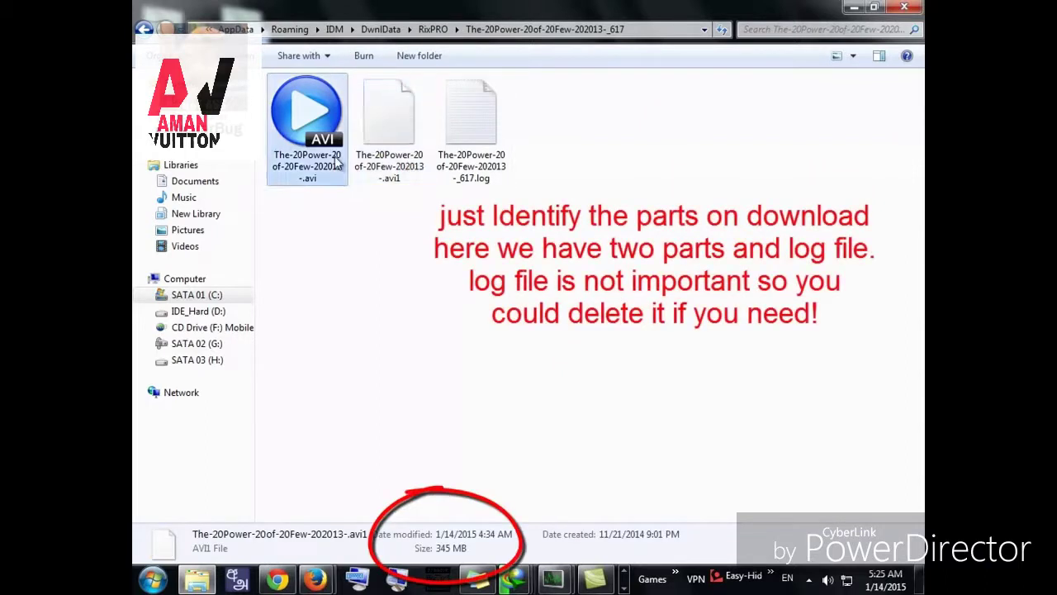
click(390, 165)
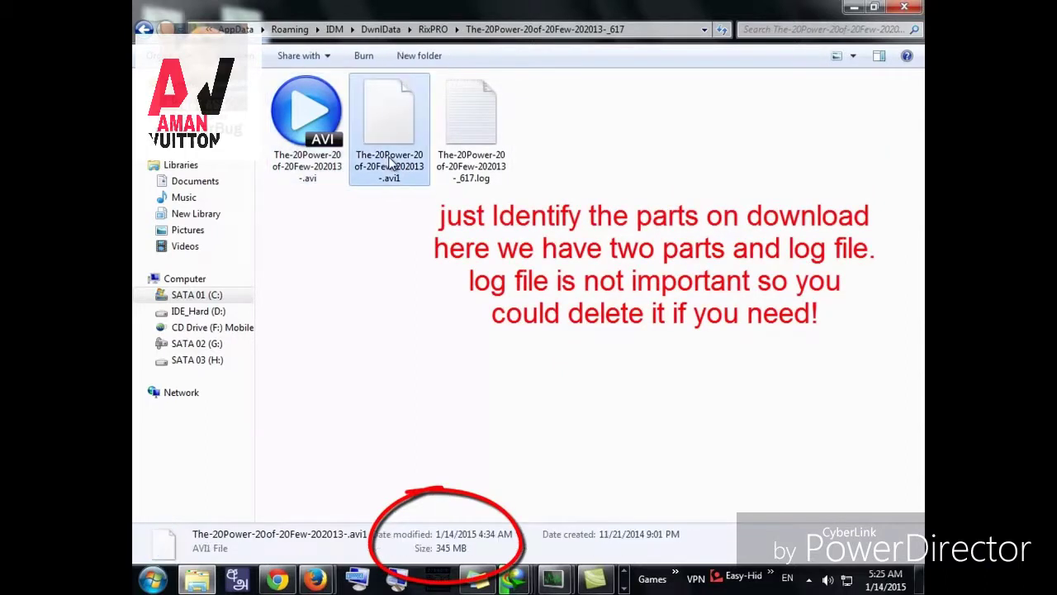
click(475, 165)
key(Delete)
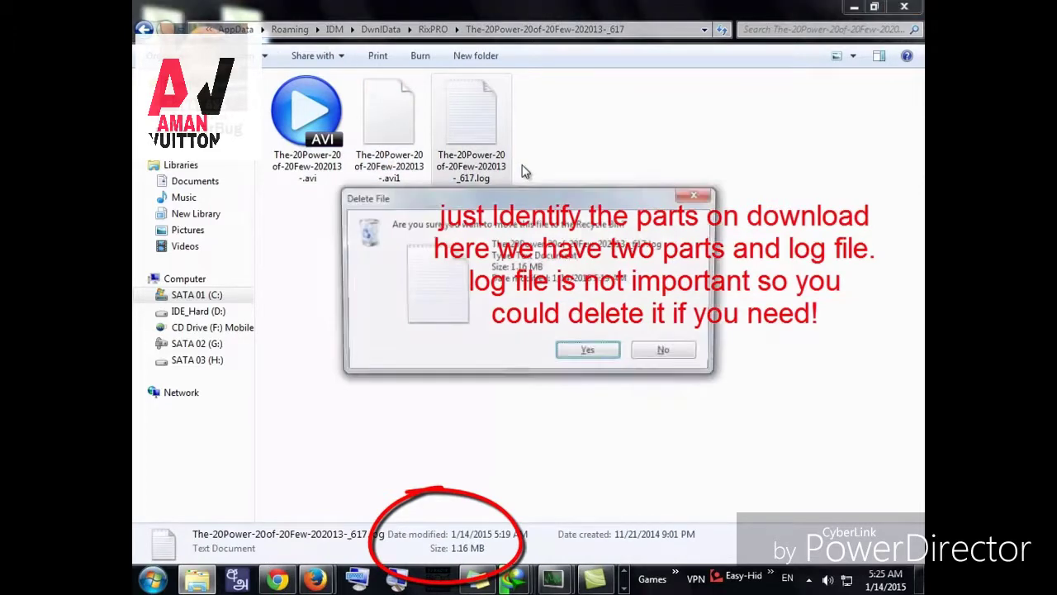
key(Return)
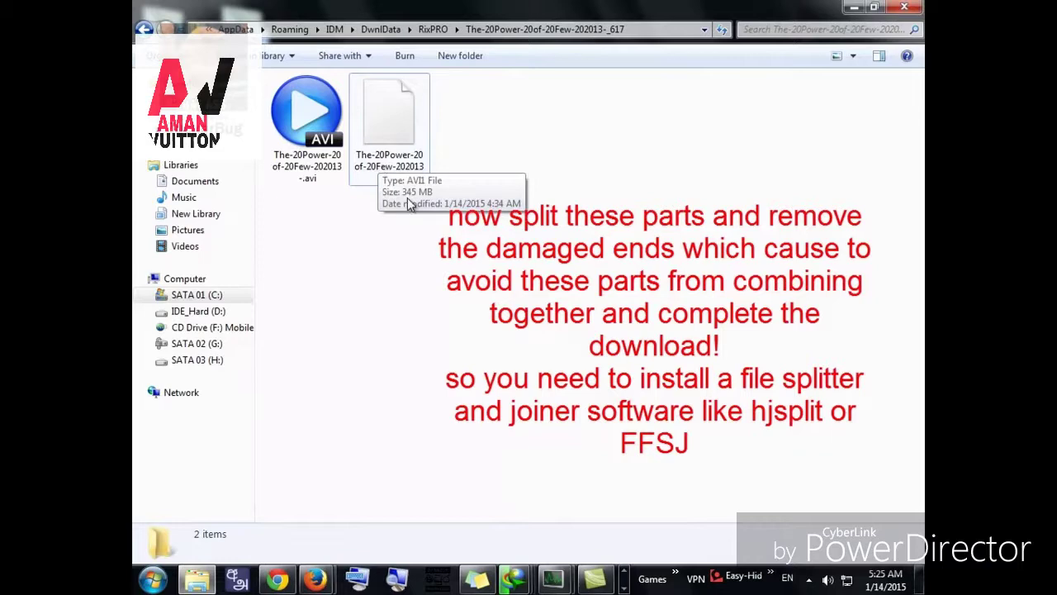
Split The-20Power-20of-20Few-202013-.avi1 into 999 equal-size parts with File Splitter & Joiner, deleting the source file after splitting.
click(374, 141)
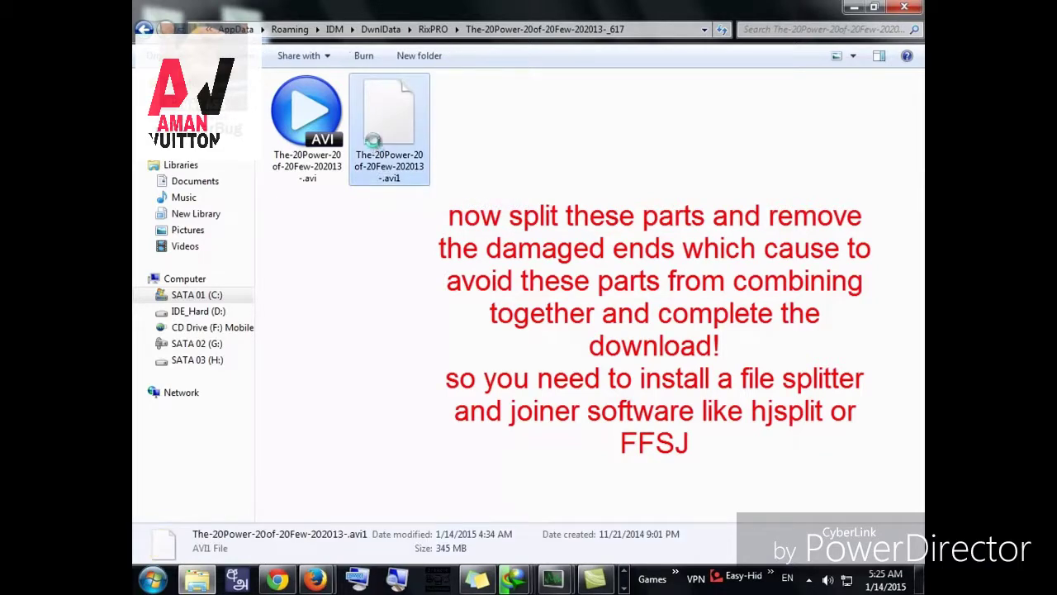
right_click(373, 141)
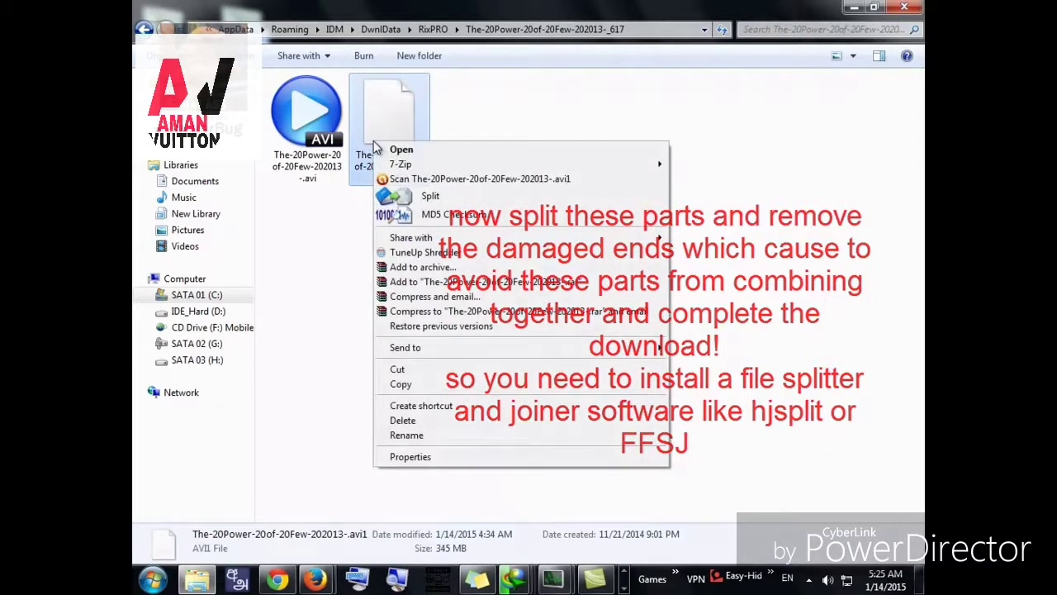
click(430, 199)
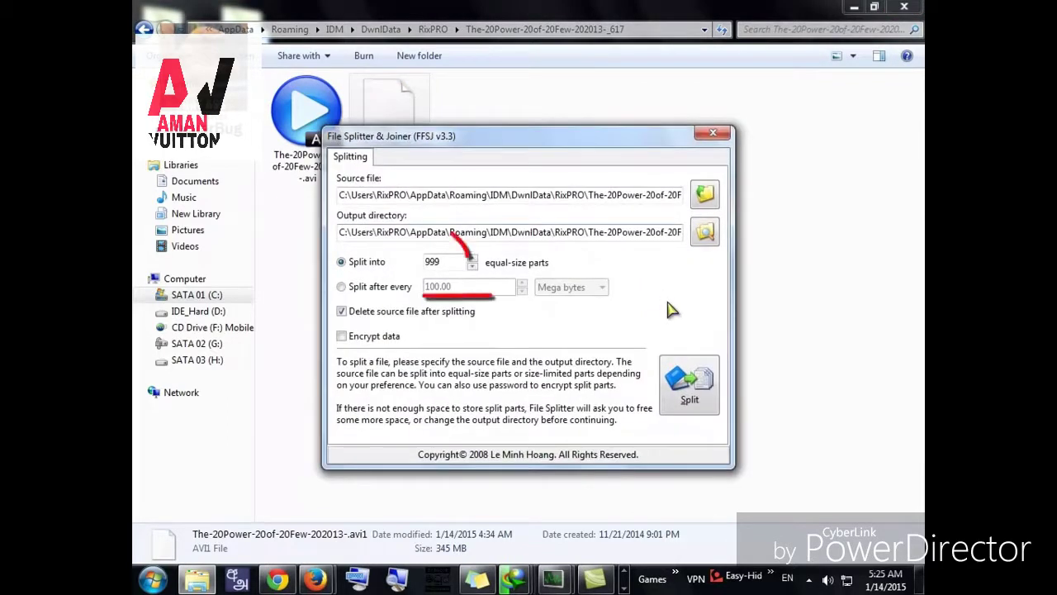
click(690, 378)
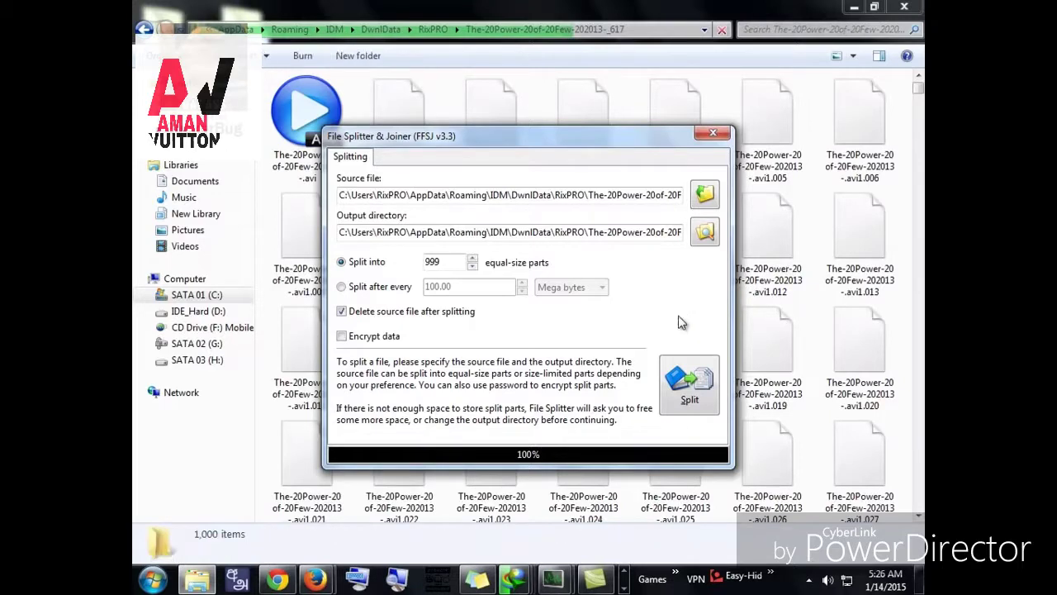
click(631, 317)
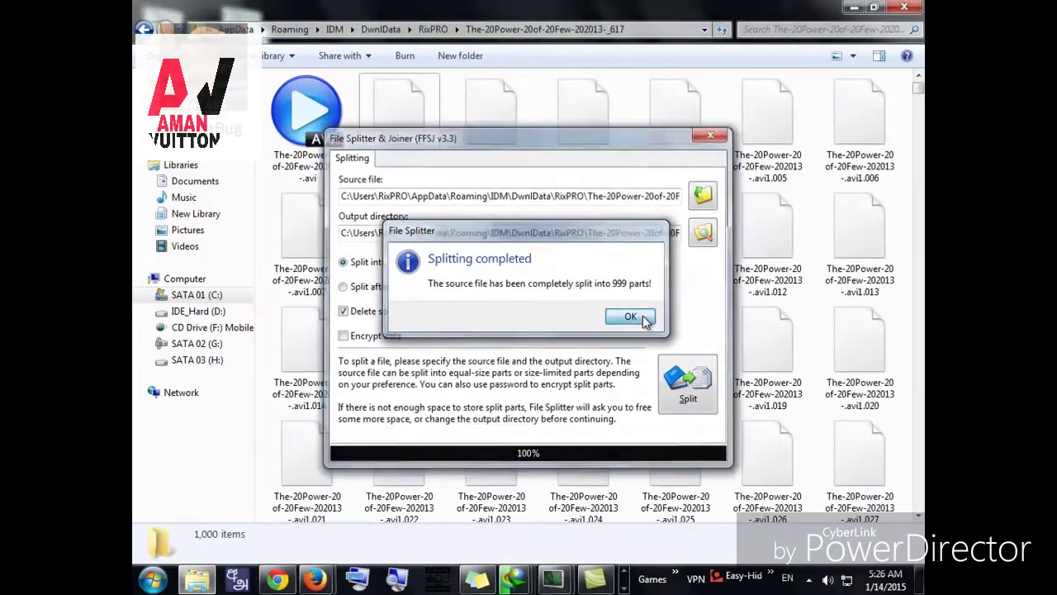
Delete the last two split parts, The-20Power-20of-20Few-202013-.avi1.999 and .avi1.998.
drag(919, 98, 918, 508)
click(777, 512)
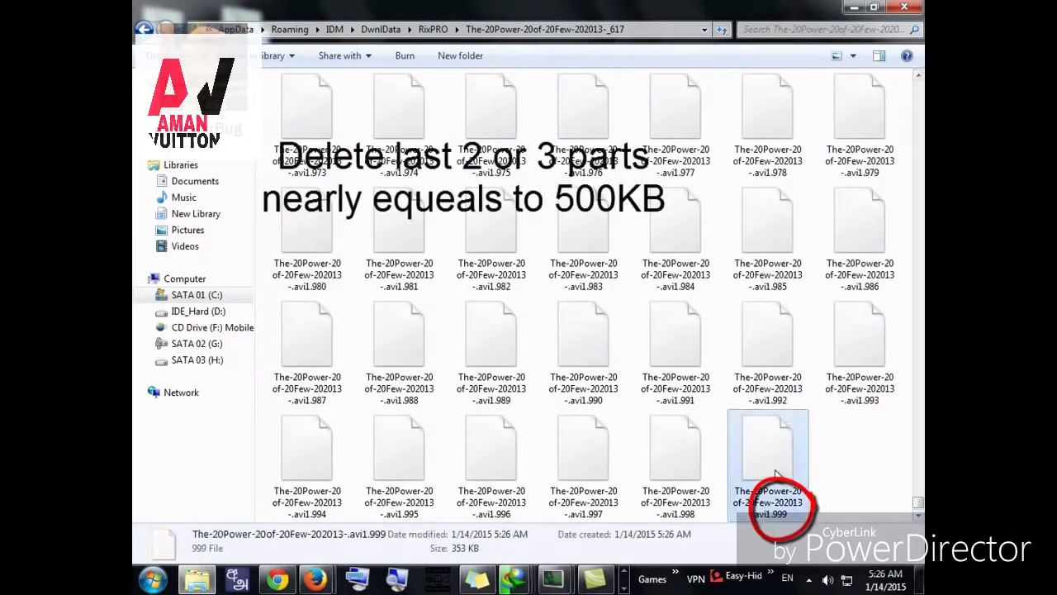
key(Delete)
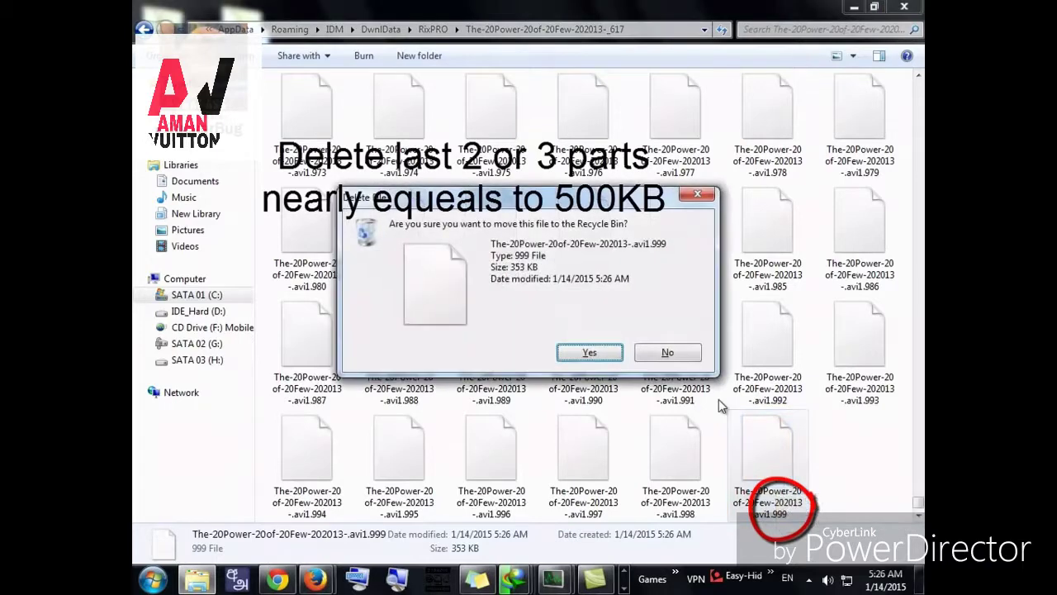
click(614, 352)
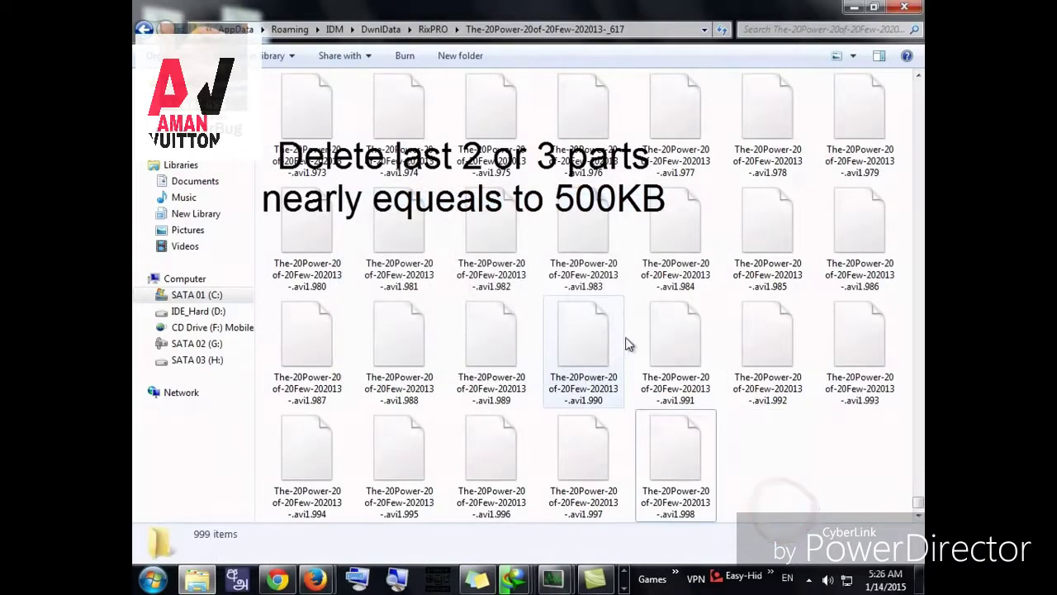
click(690, 451)
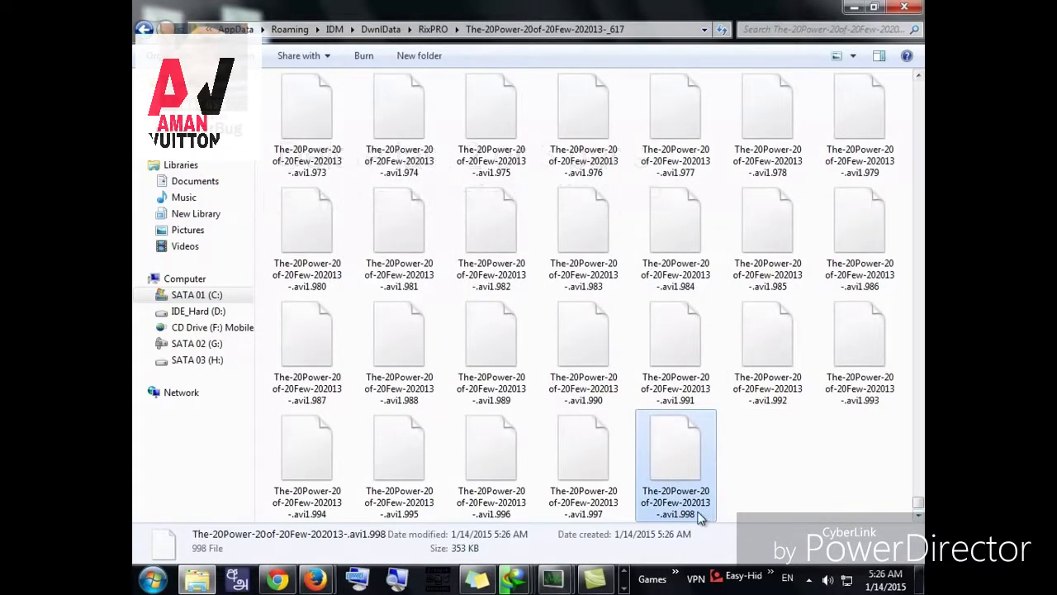
key(Delete)
click(609, 353)
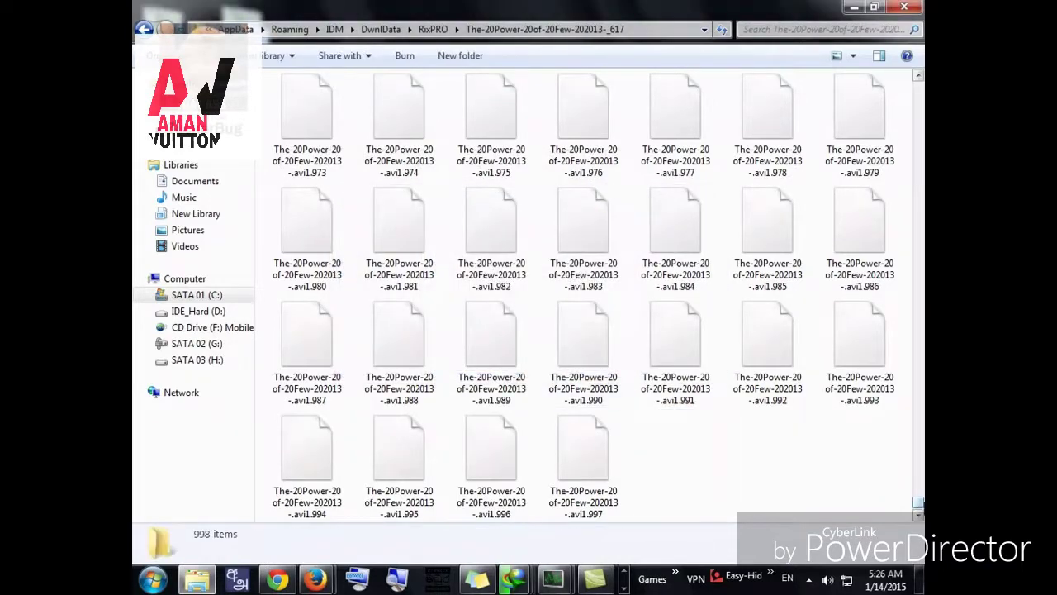
Join the remaining .avi1 parts starting from .avi1.001 back into one file, deleting the split parts after joining.
drag(919, 498, 918, 81)
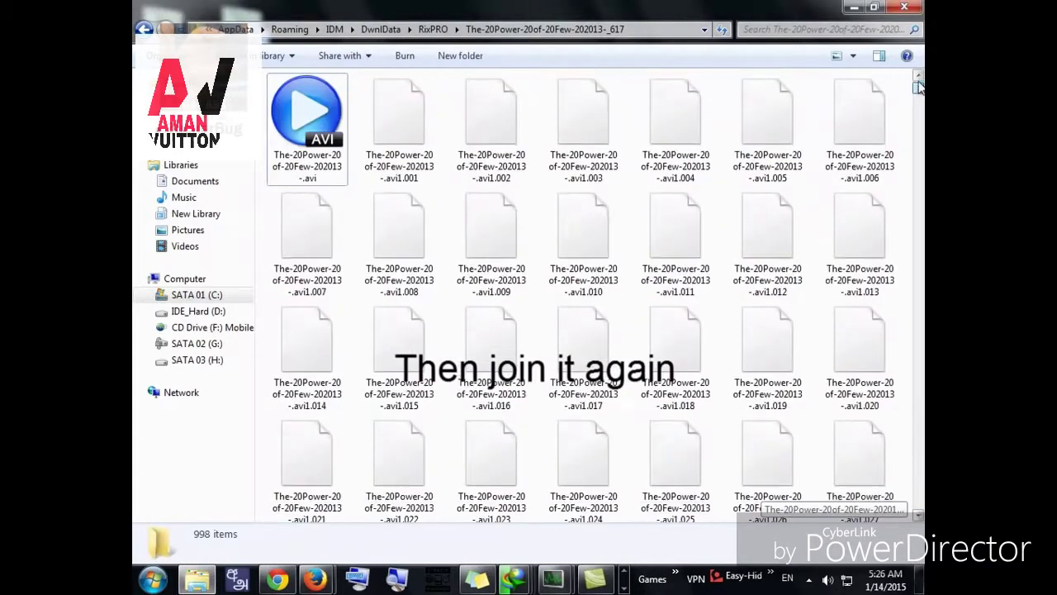
click(405, 165)
right_click(403, 155)
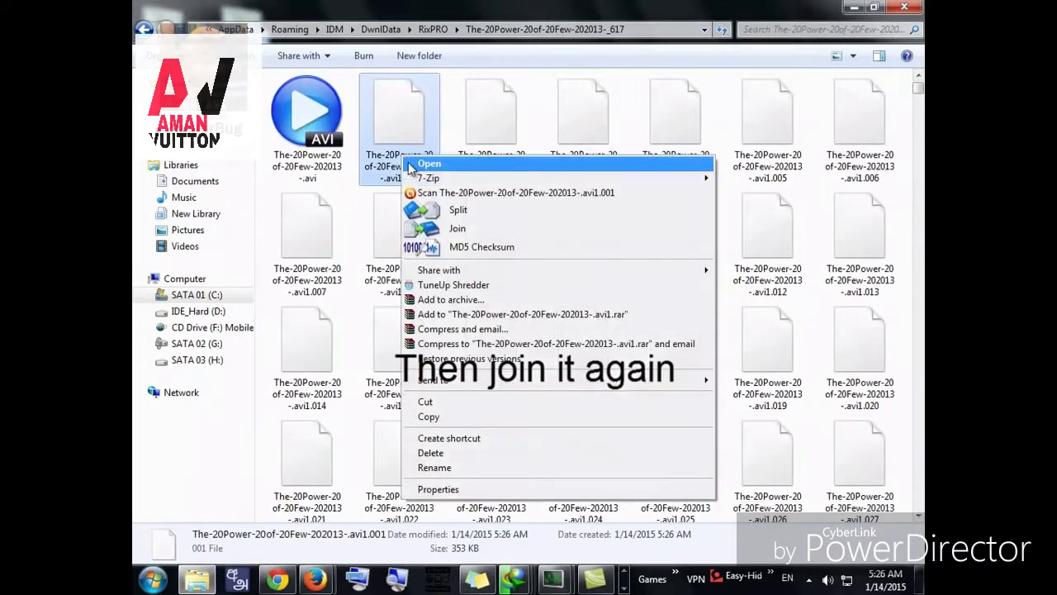
click(461, 228)
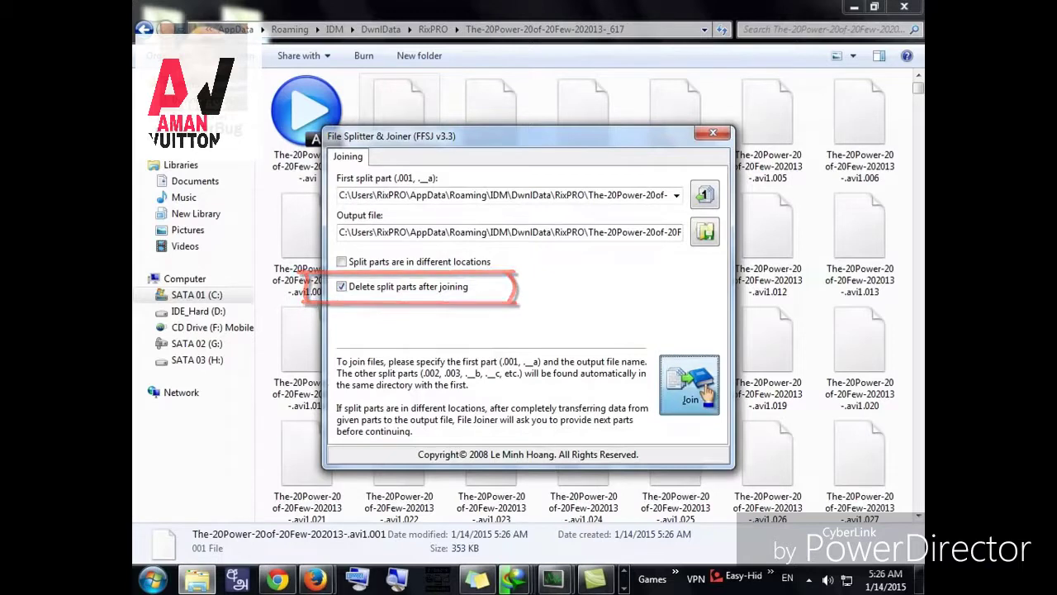
click(690, 384)
click(628, 317)
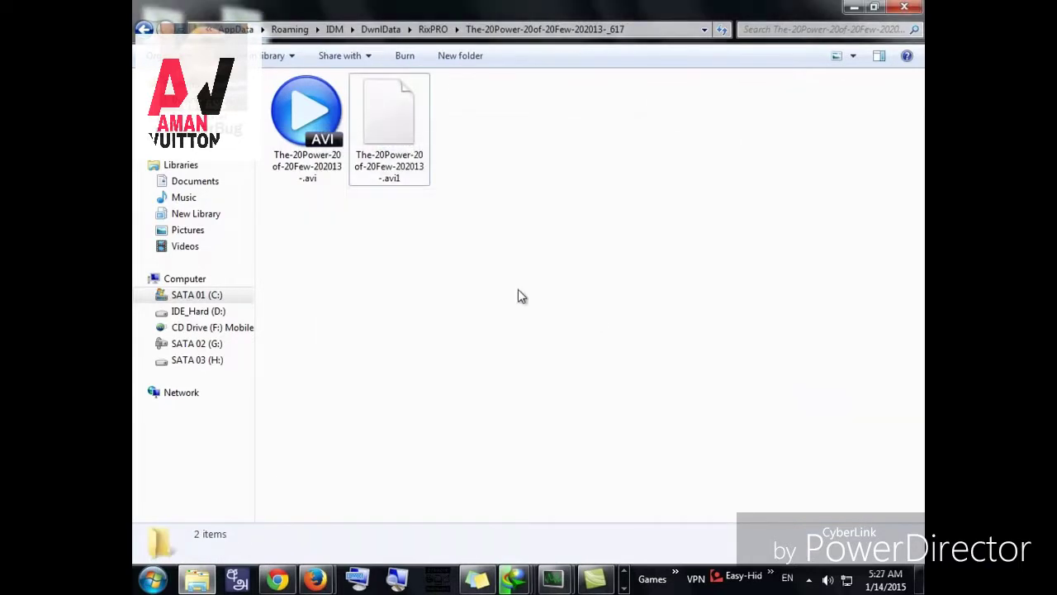
Split The-20Power-20of-20Few-202013-.avi into 999 equal-size parts, deleting the source file after splitting.
click(308, 159)
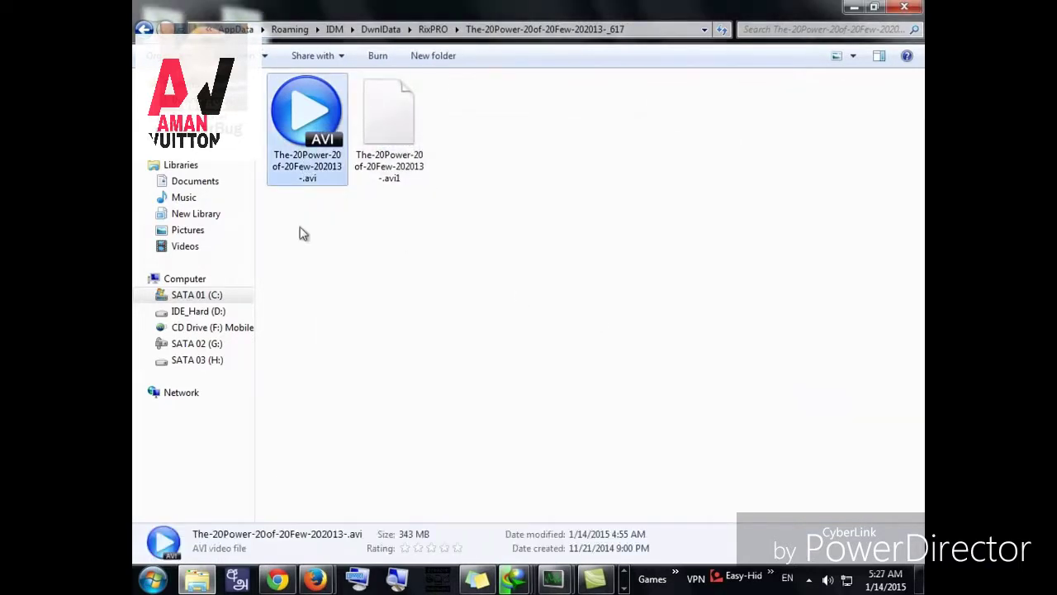
right_click(306, 157)
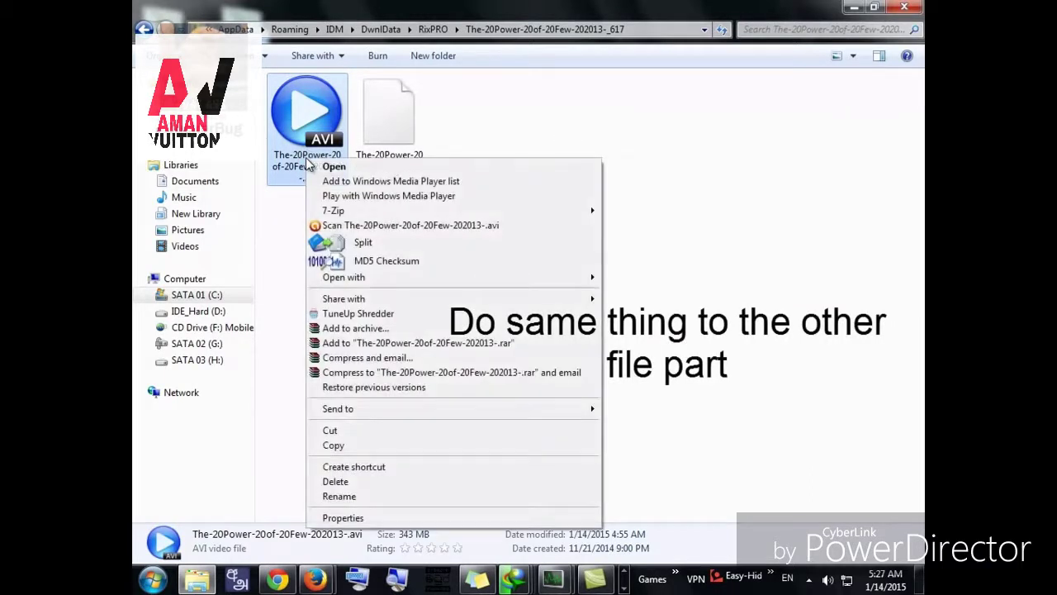
click(364, 243)
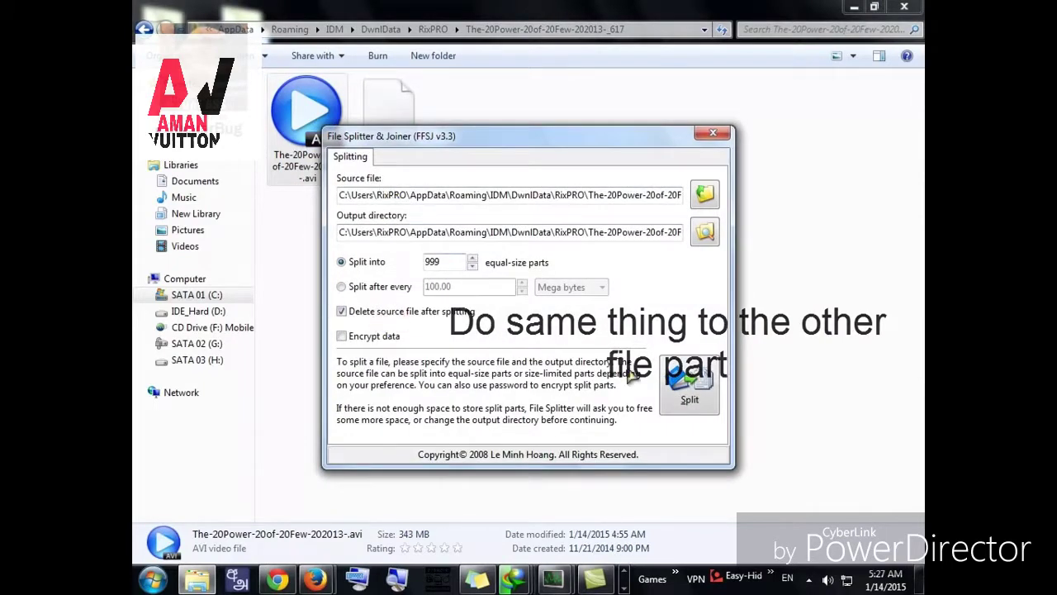
click(690, 384)
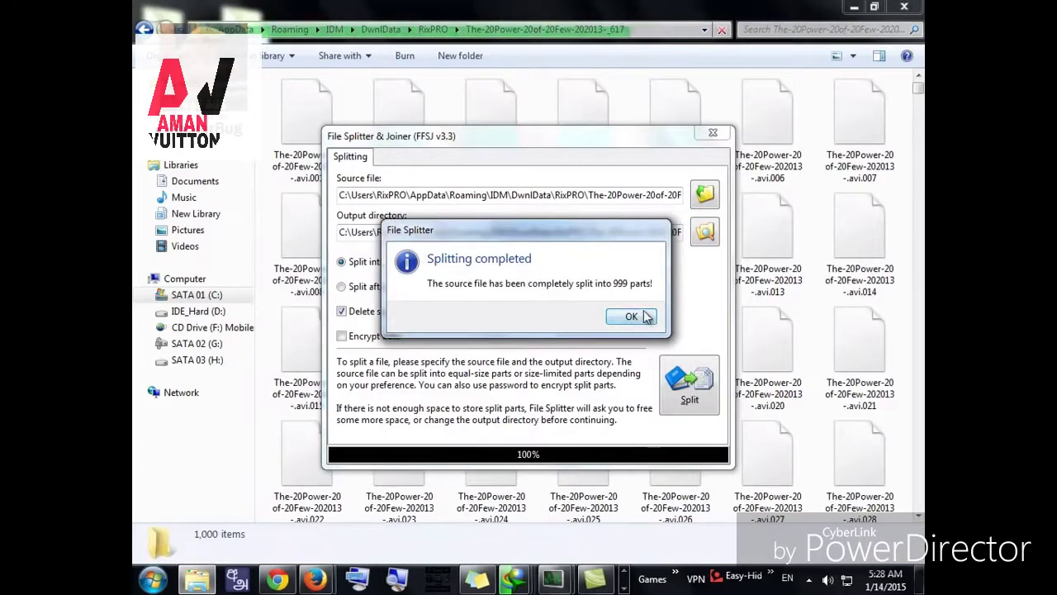
Delete the last two split parts, The-20Power-20of-20Few-202013-.avi.999 and .avi.998, keeping the .avi1 file.
click(633, 317)
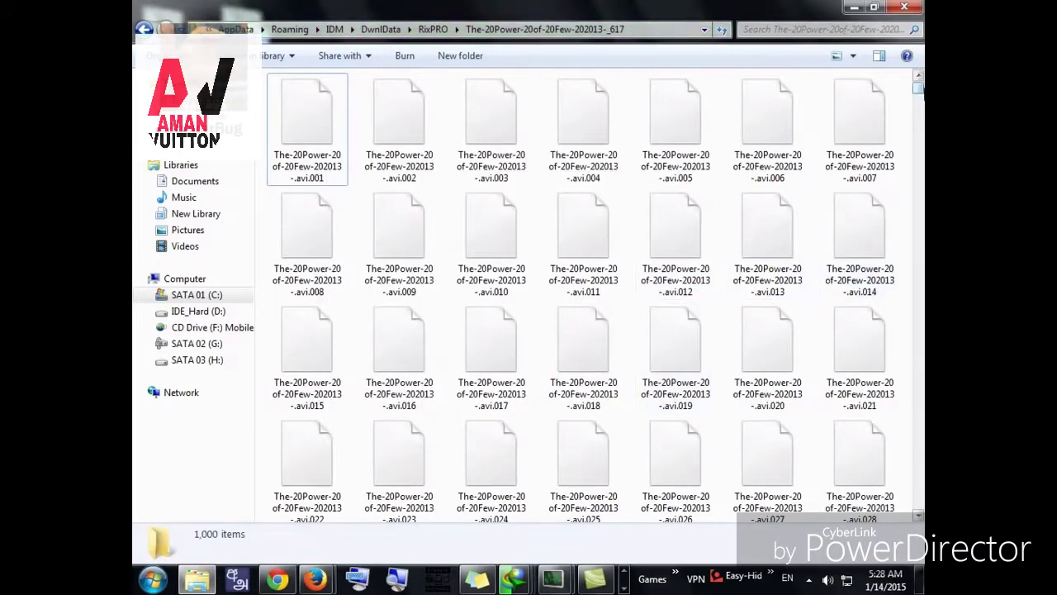
drag(918, 86, 919, 502)
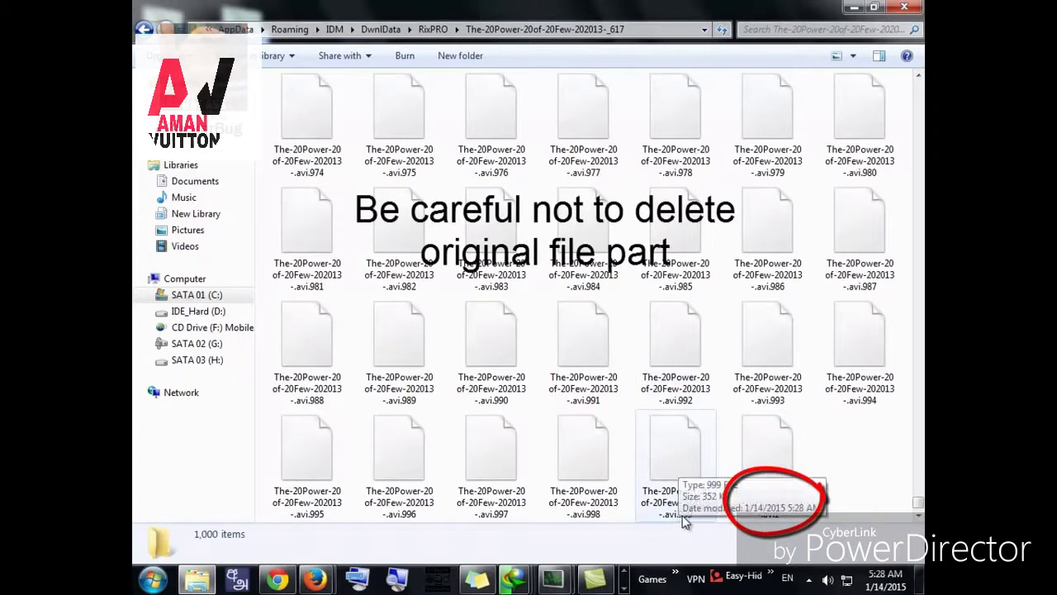
click(672, 488)
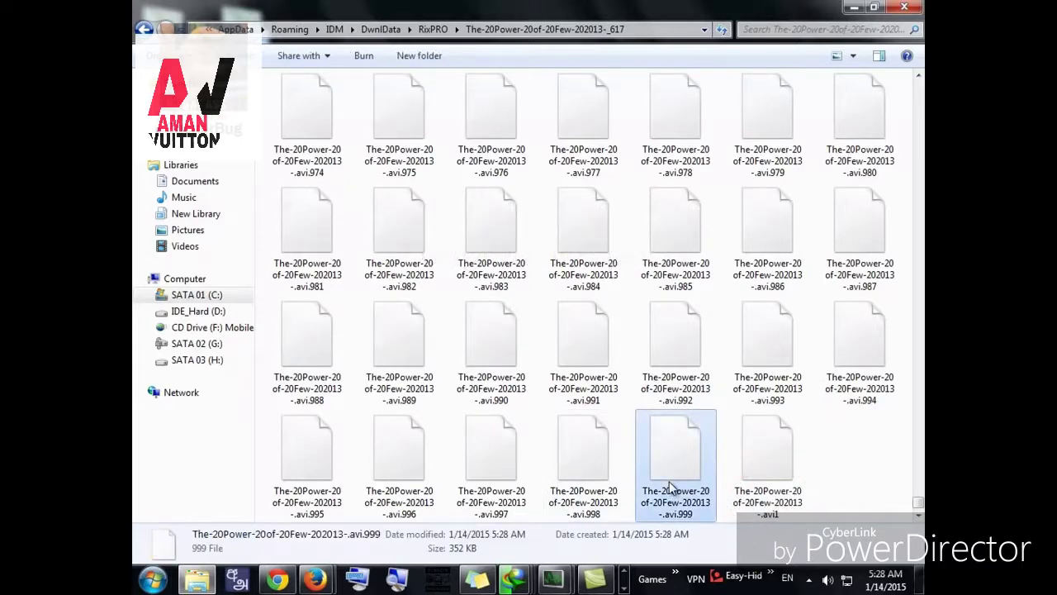
key(Delete)
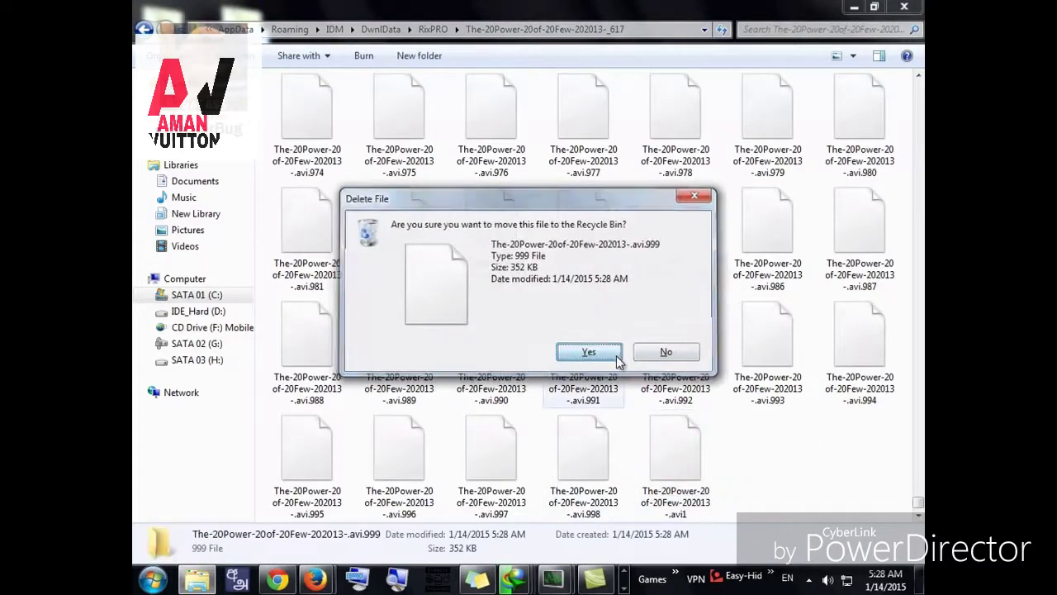
click(597, 353)
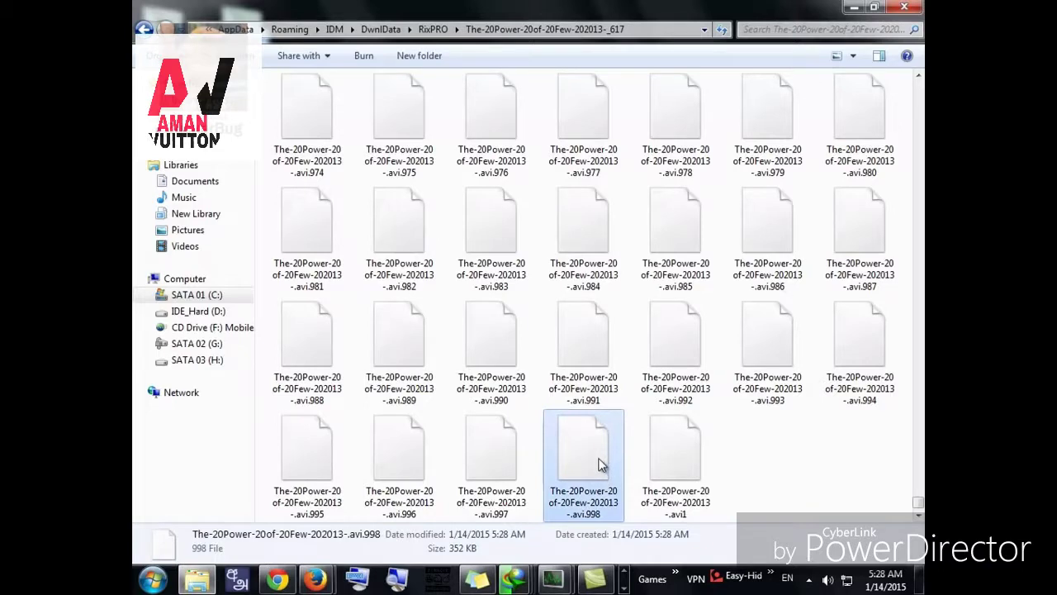
key(Delete)
click(591, 353)
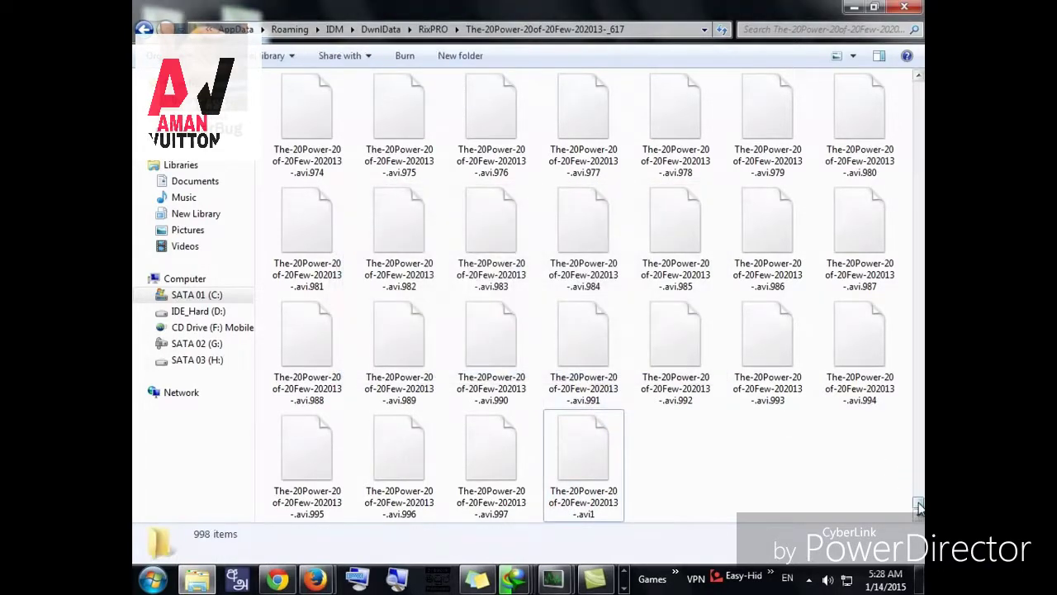
Join the remaining .avi parts starting from The-20Power-20of-20Few-202013-.avi.001 into one file, deleting the split parts after joining.
drag(920, 508, 917, 83)
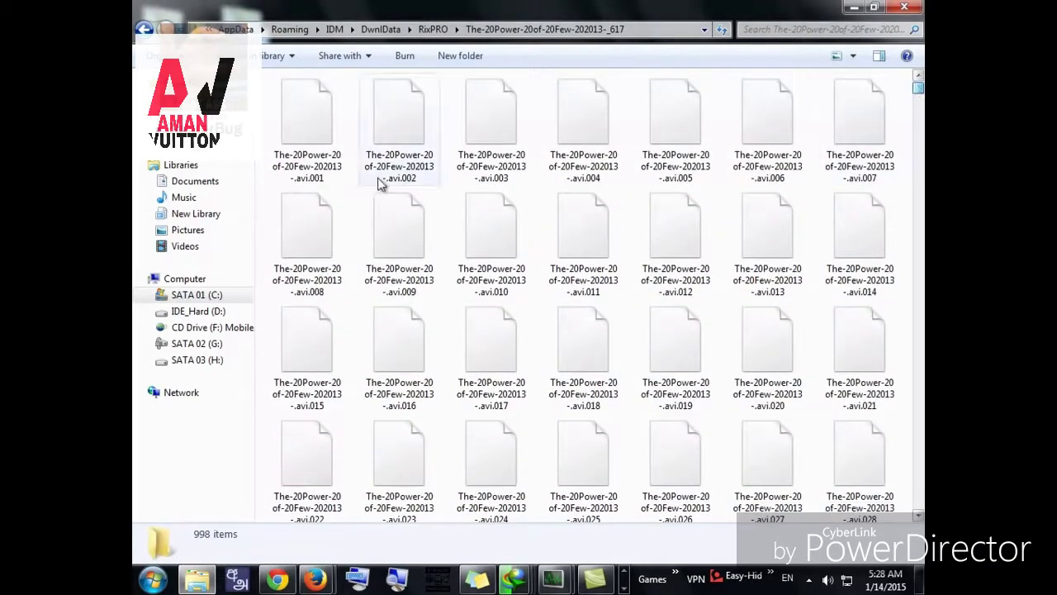
click(337, 146)
right_click(334, 142)
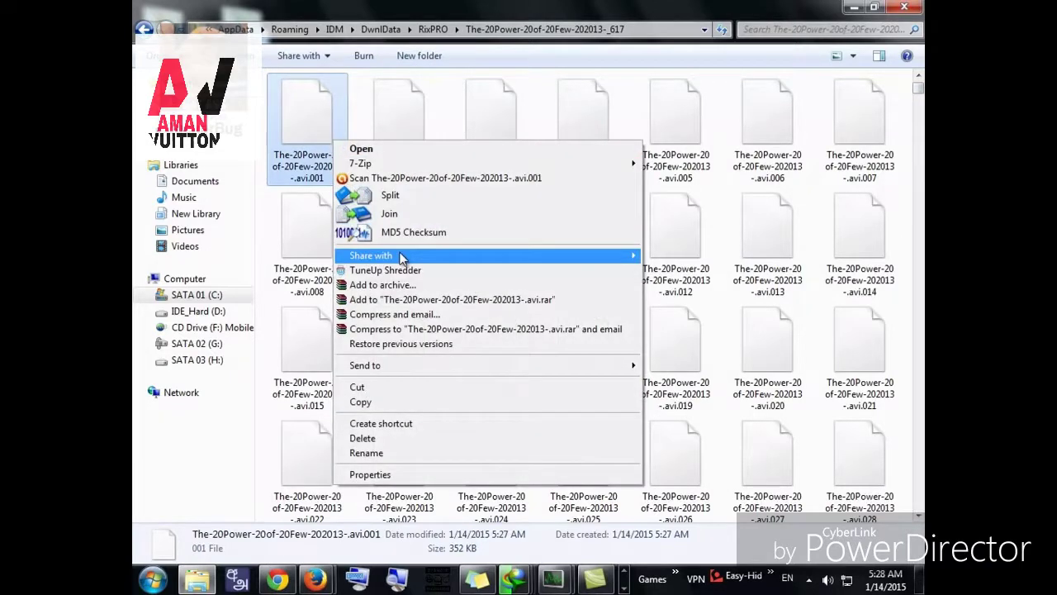
click(363, 213)
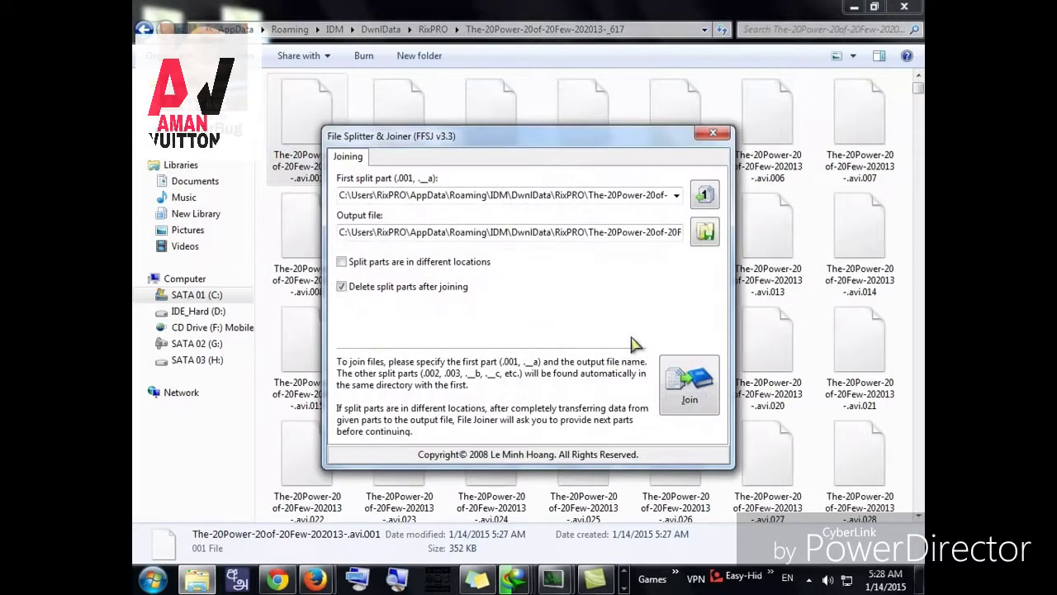
click(669, 384)
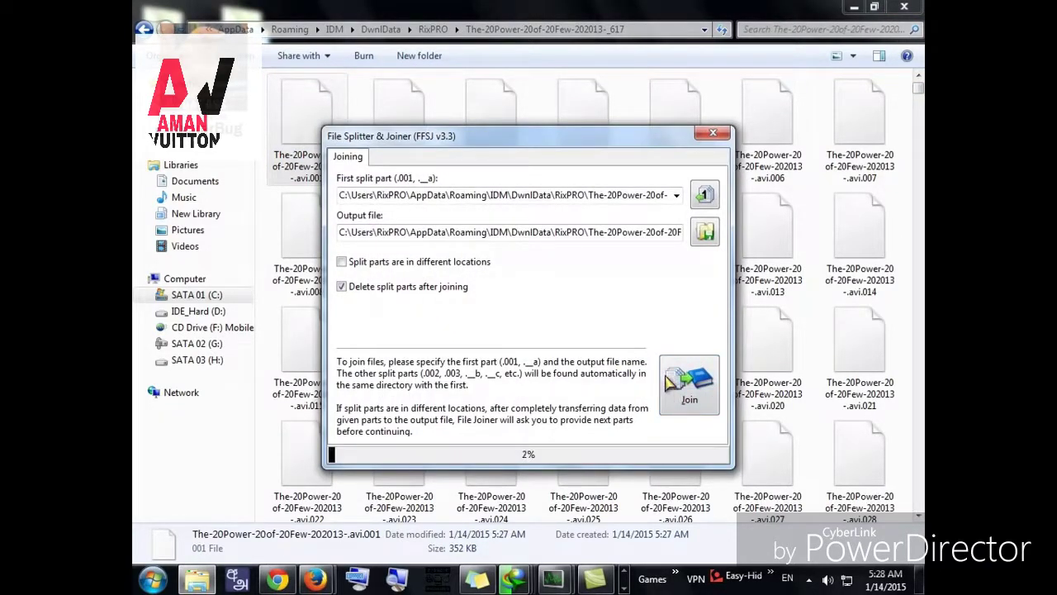
click(617, 320)
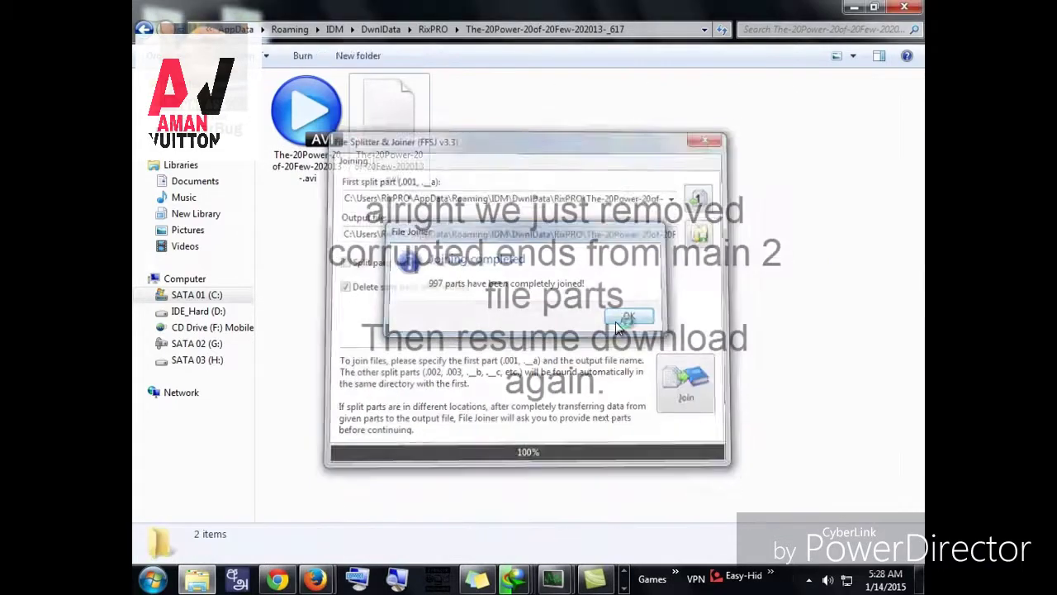
Switch to Internet Download Manager, resume The Power of Few 2013 BRRip XViD juggs.avi, and cancel the transfer.
click(846, 10)
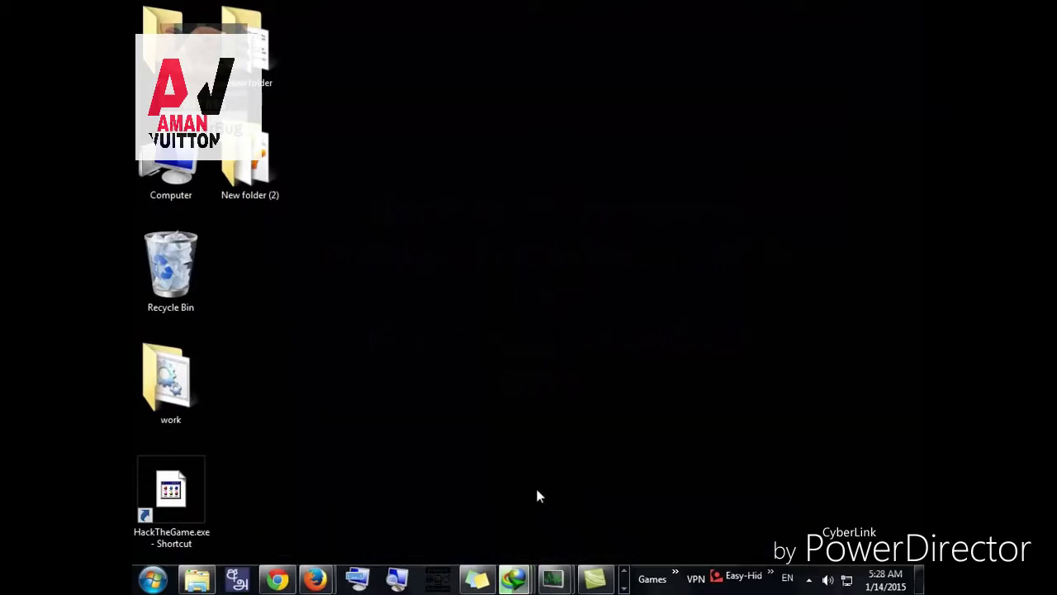
key(alt+Tab)
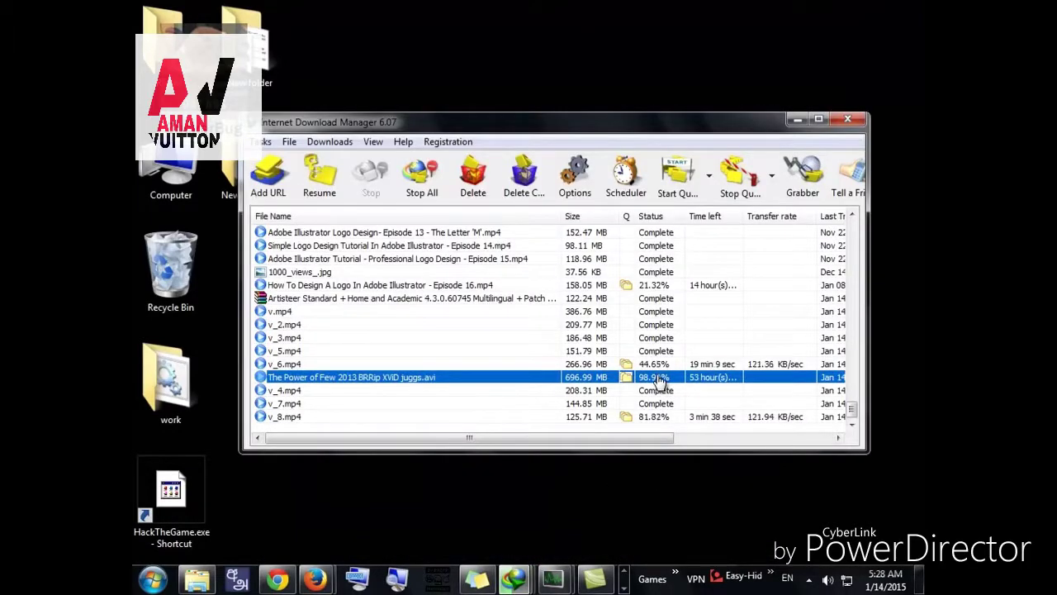
double_click(661, 379)
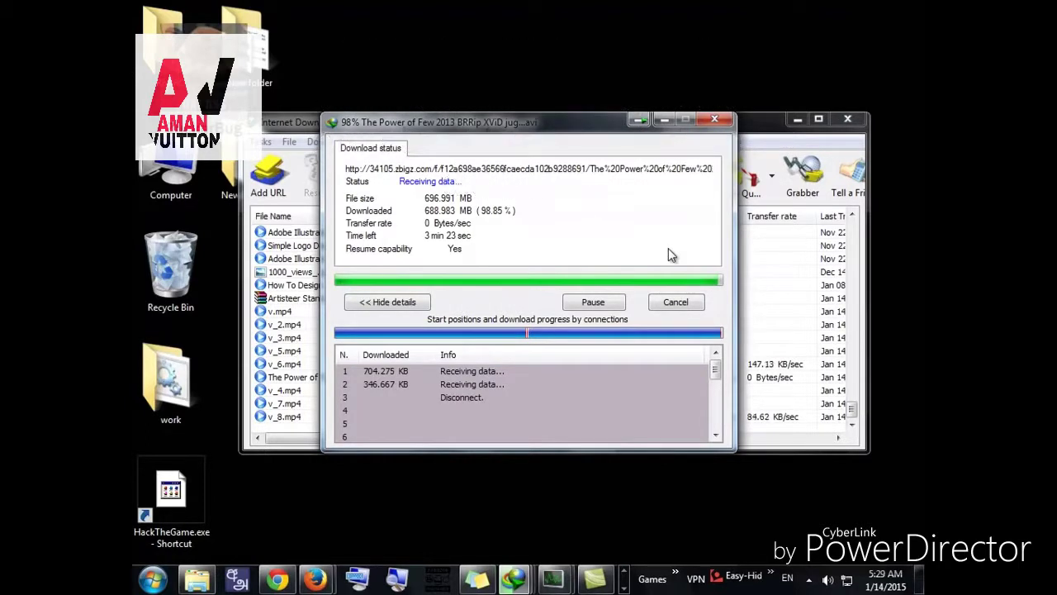
click(676, 303)
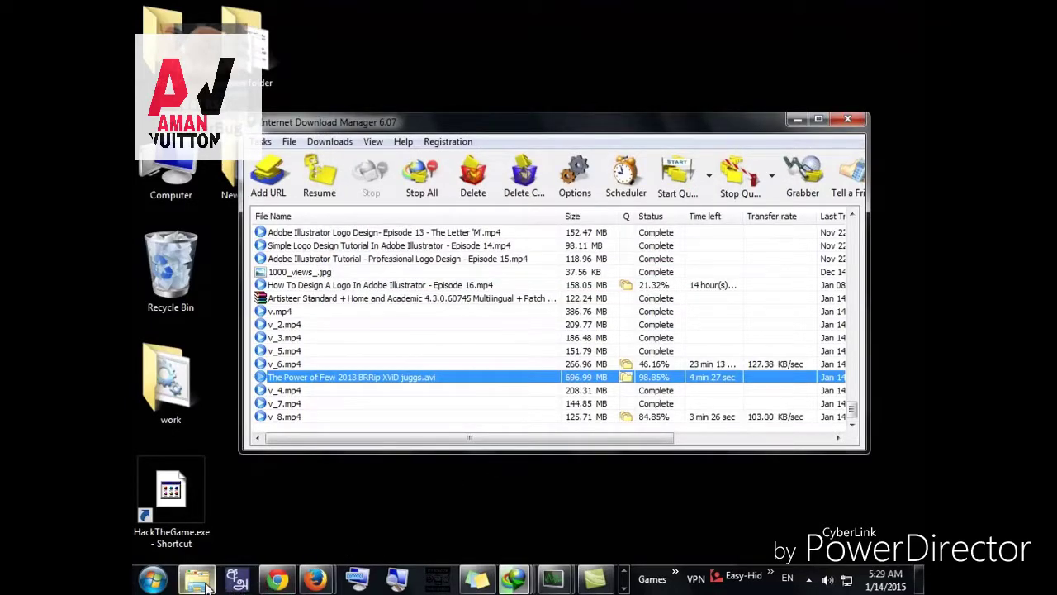
Delete The-20Power-20of-20Few-202013-.avi2 and The-20Power-20of-20Few-202013-_617.log from the download's temporary folder.
click(207, 585)
click(401, 140)
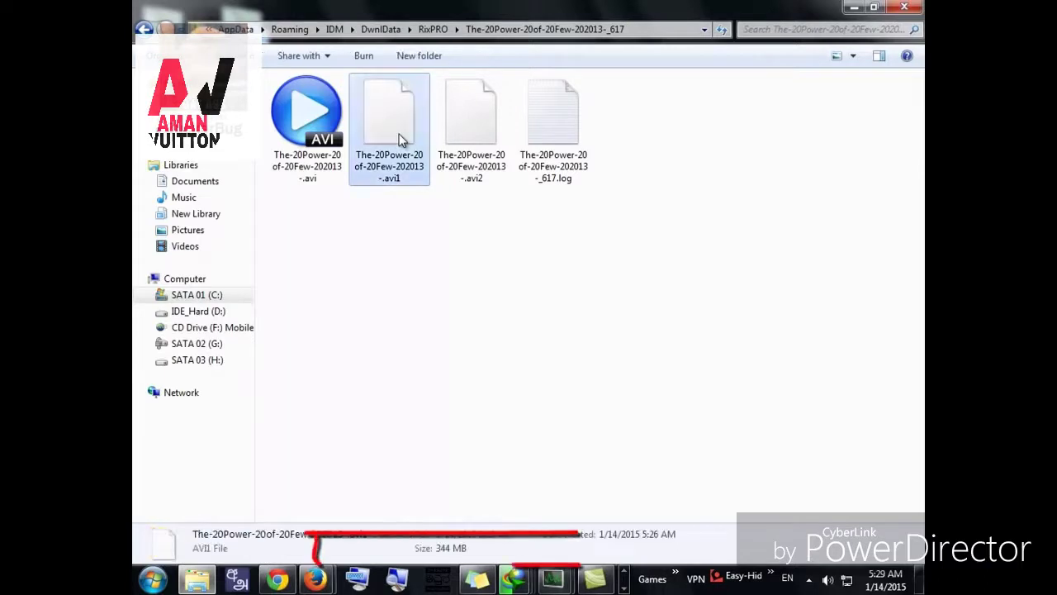
click(461, 140)
click(523, 142)
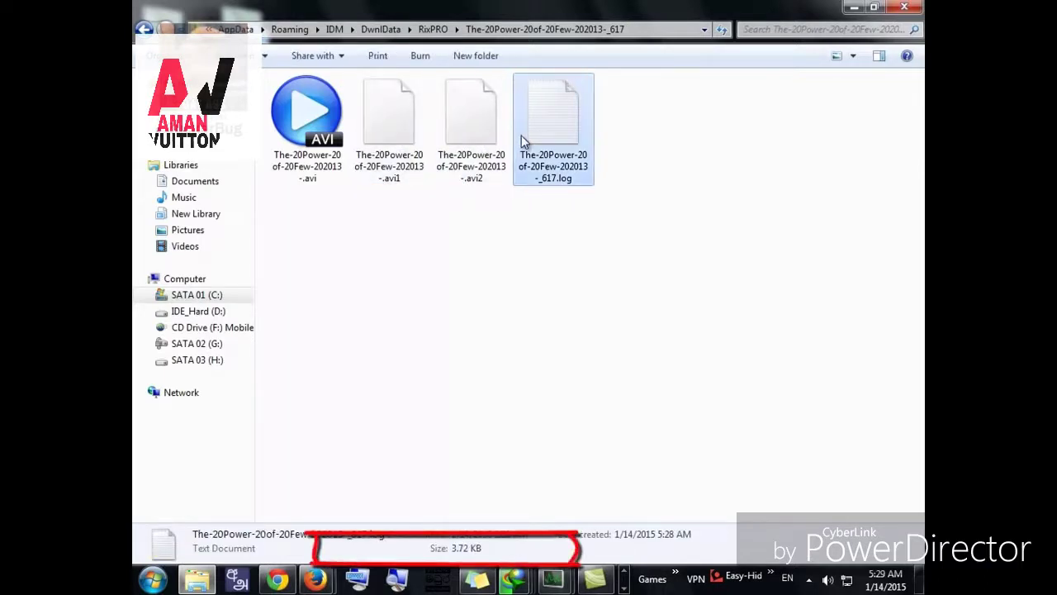
drag(633, 243, 484, 129)
key(Delete)
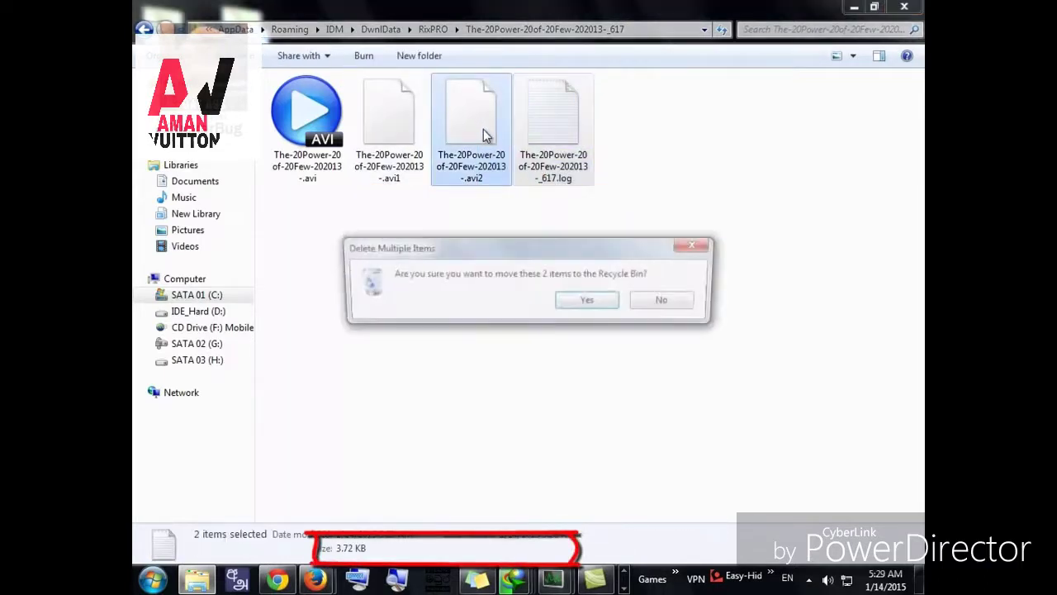
click(599, 303)
Return to Internet Download Manager and resume The Power of Few download with the repaired parts.
mouse_move(514, 583)
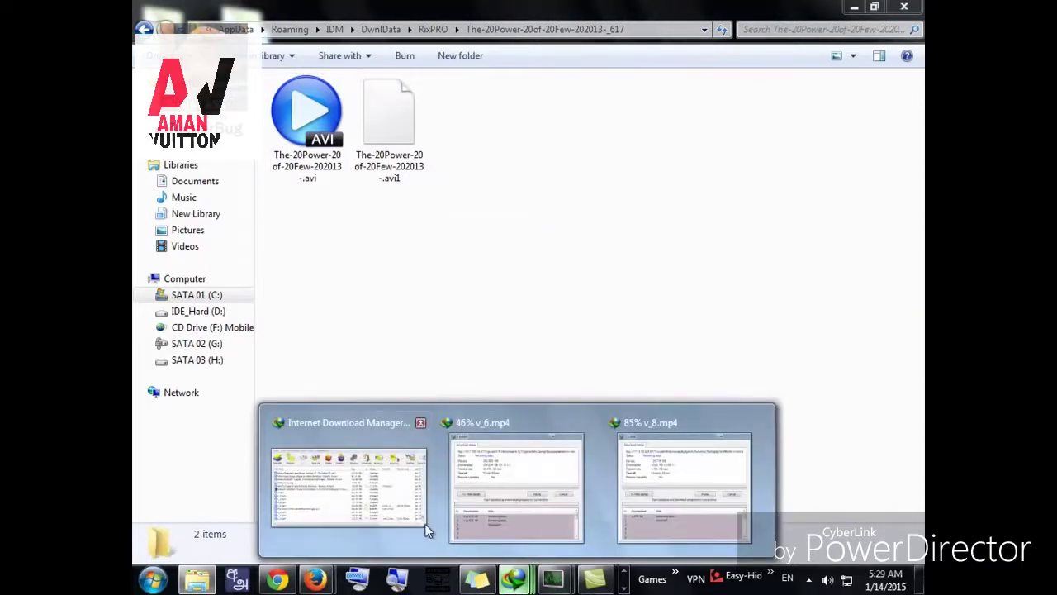
click(431, 503)
click(318, 171)
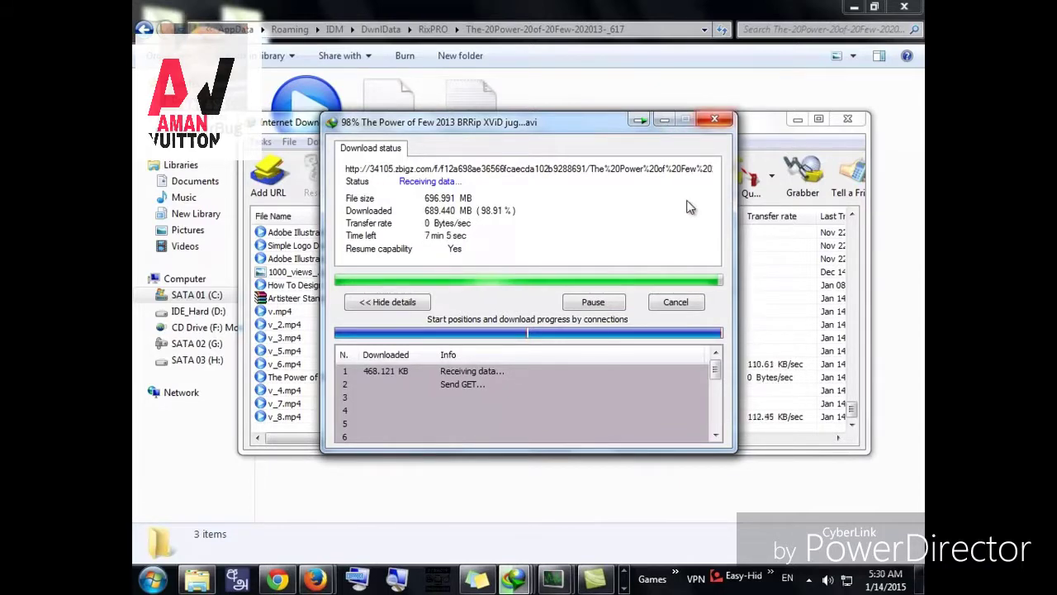
Repeat the split-and-join repair on The-20Power-20of-20Few-202013-.avi in the temporary folder, leaving out the damaged end part.
key(alt+Tab)
key(Menu)
key(Return)
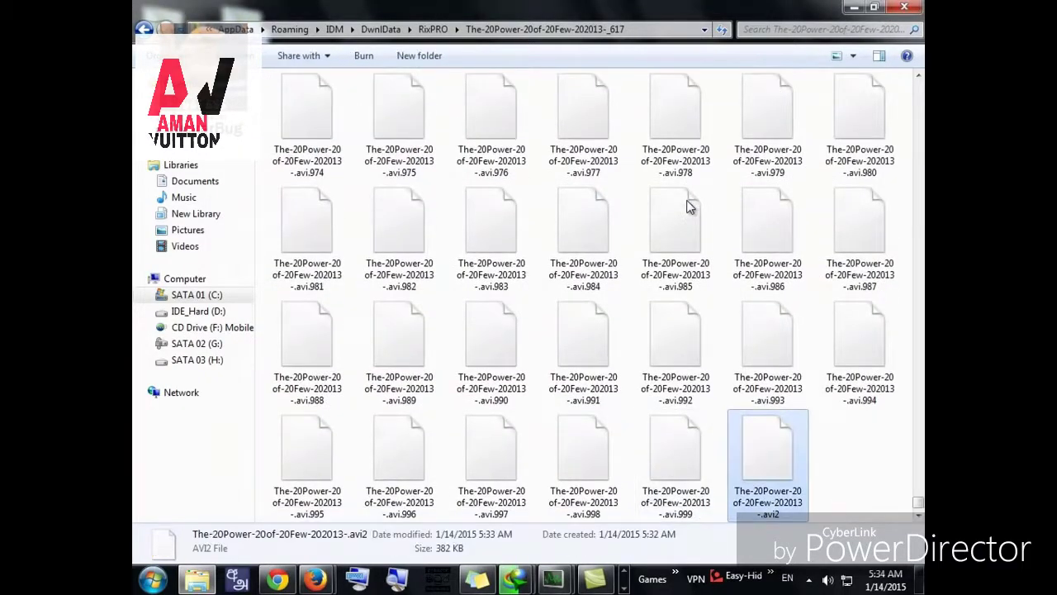
key(Left)
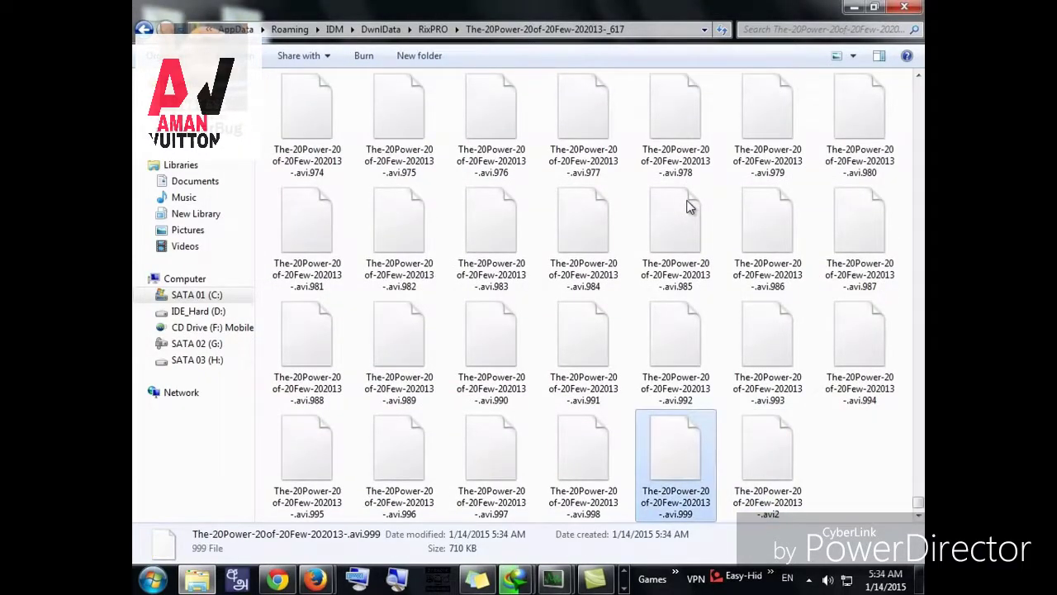
key(Left)
key(Right)
key(Home)
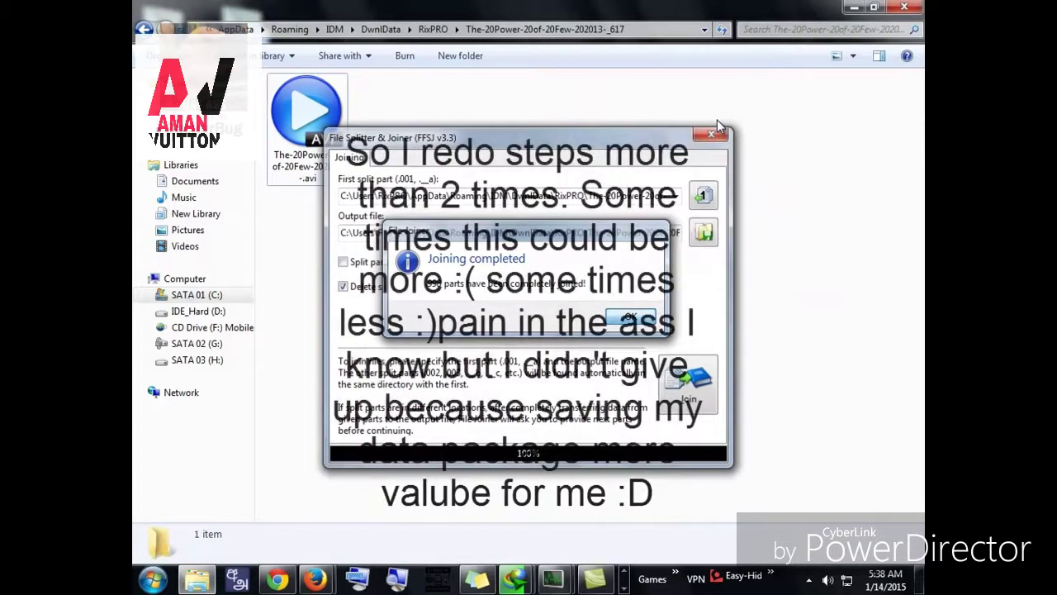
click(711, 133)
Resume The Power of Few 2013 BRRip XViD juggs.avi in Internet Download Manager, restarting it as needed until it finishes.
click(514, 578)
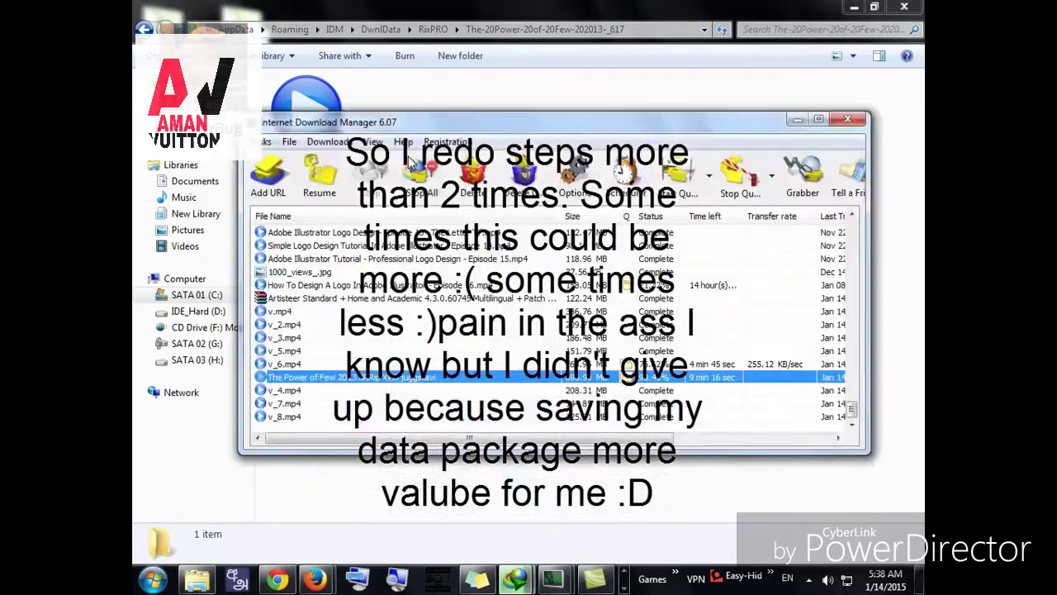
click(320, 175)
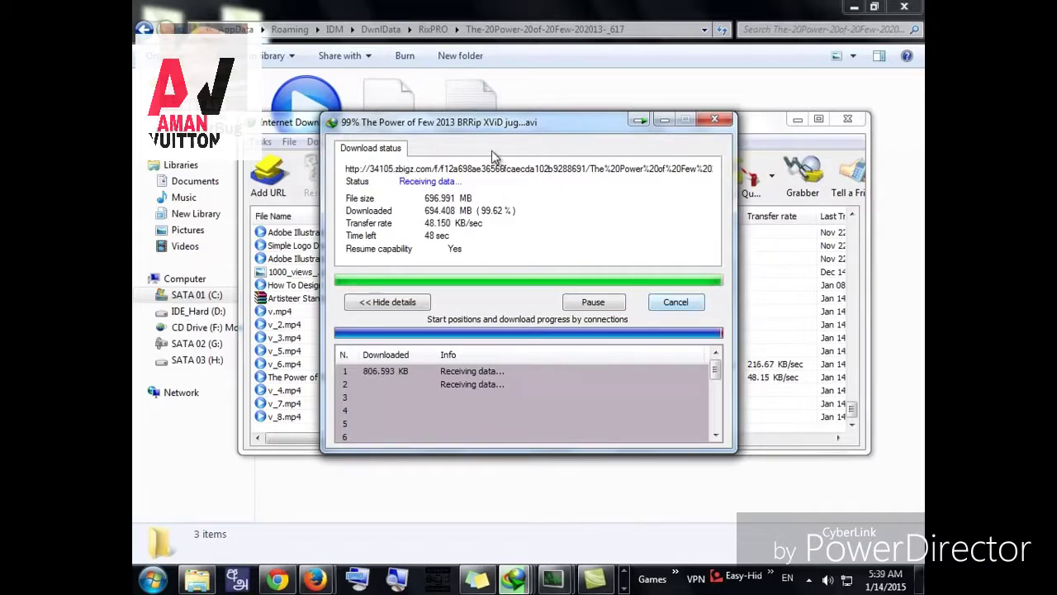
click(310, 153)
click(320, 164)
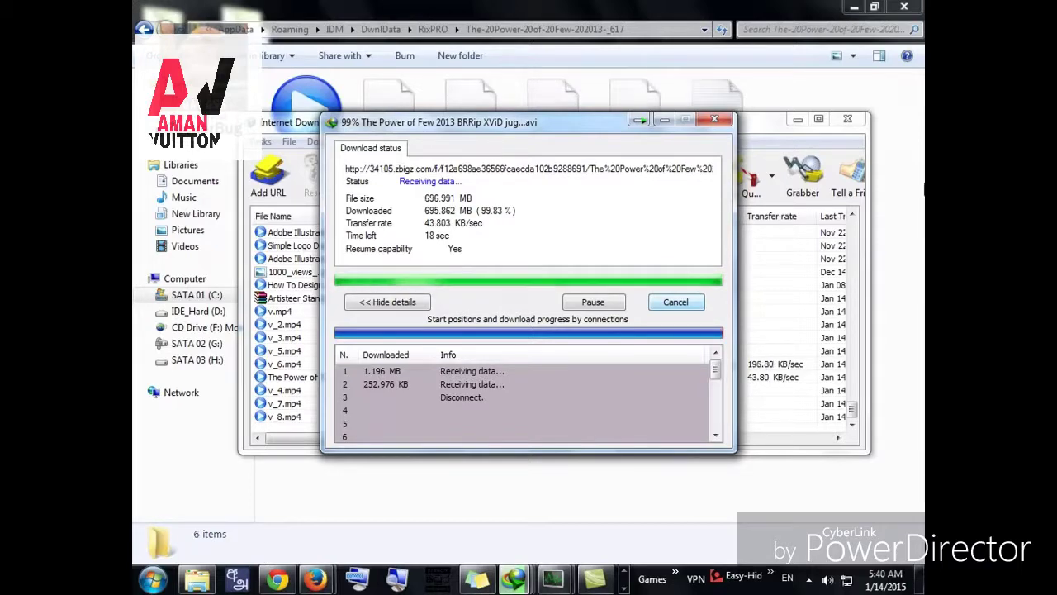
key(Escape)
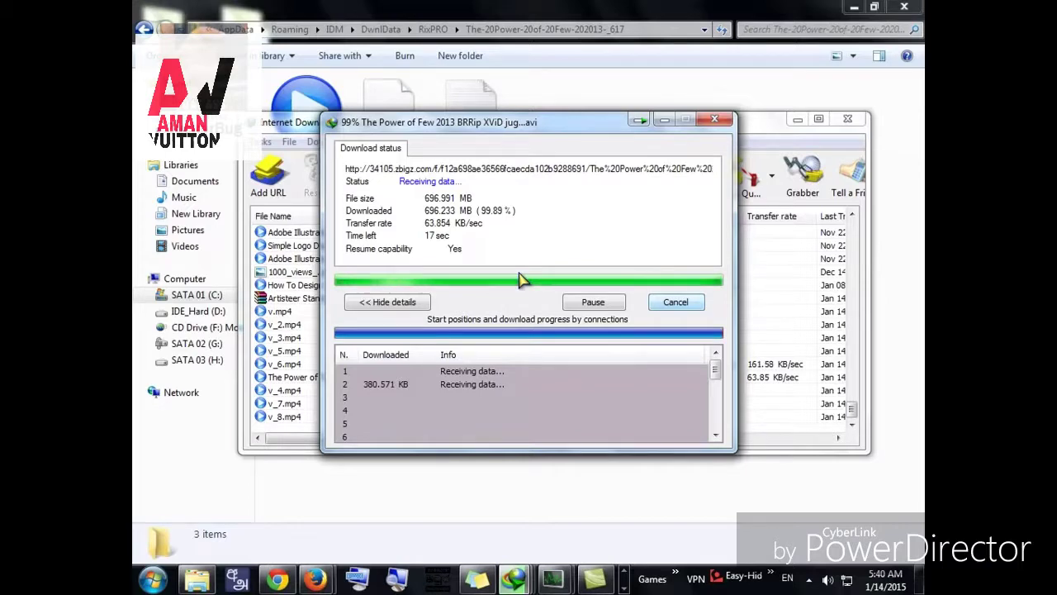
key(Escape)
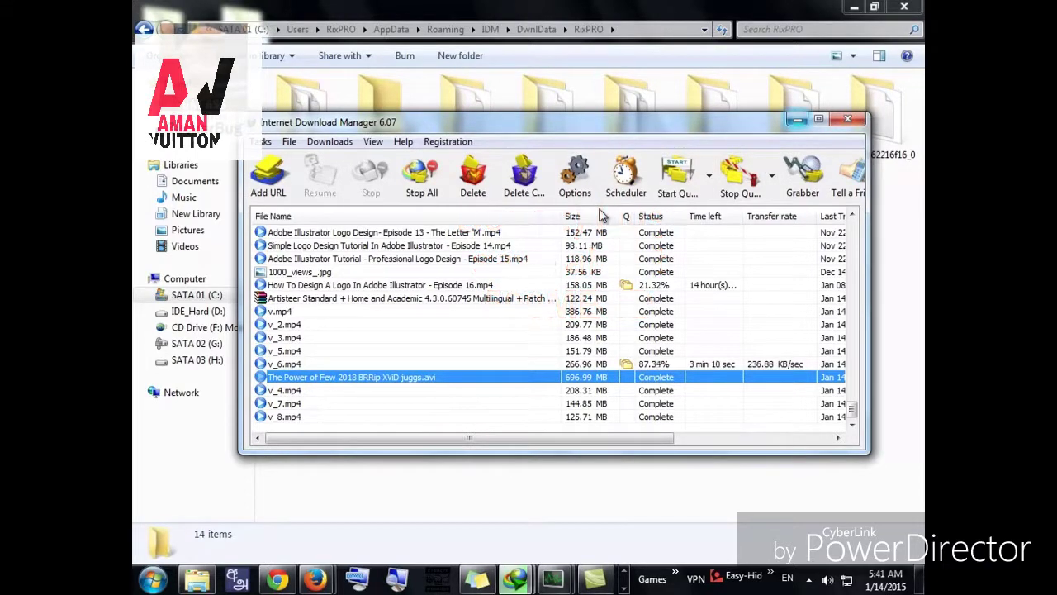
key(alt+F4)
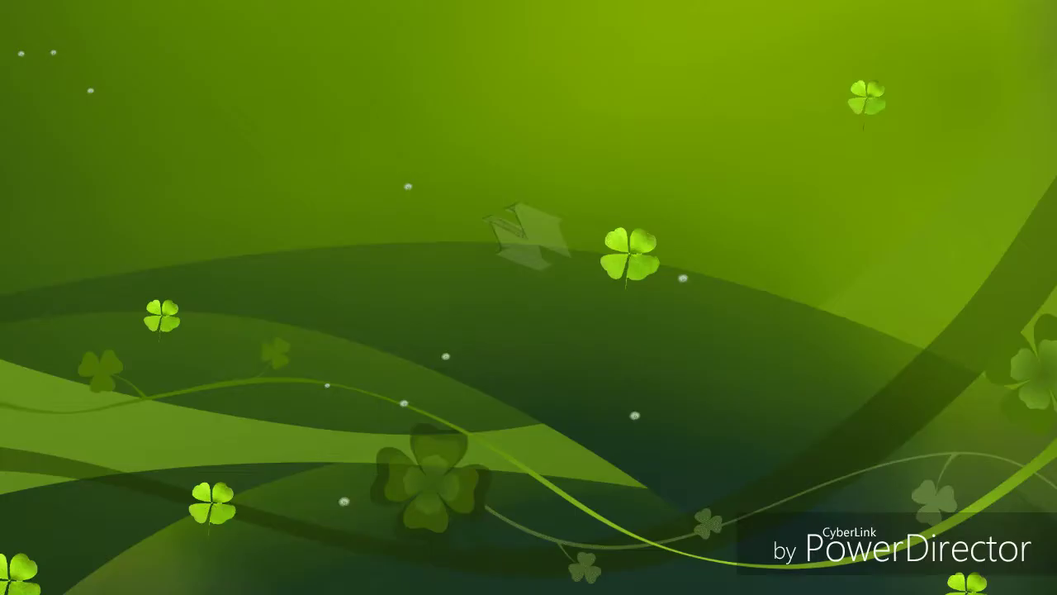